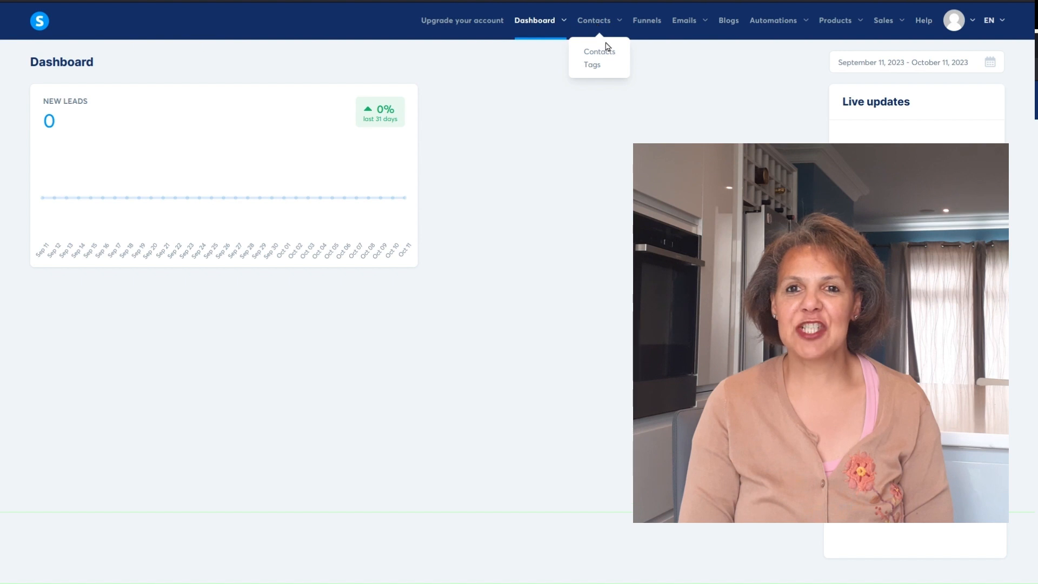
- Look through the contacts list, the email campaigns and the email statistics pages
click(608, 53)
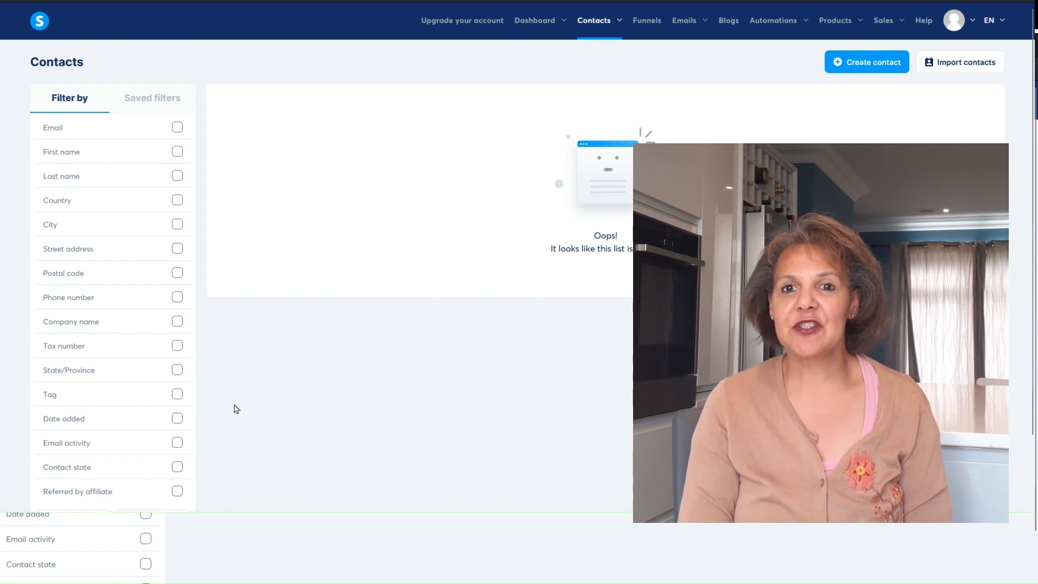
click(623, 25)
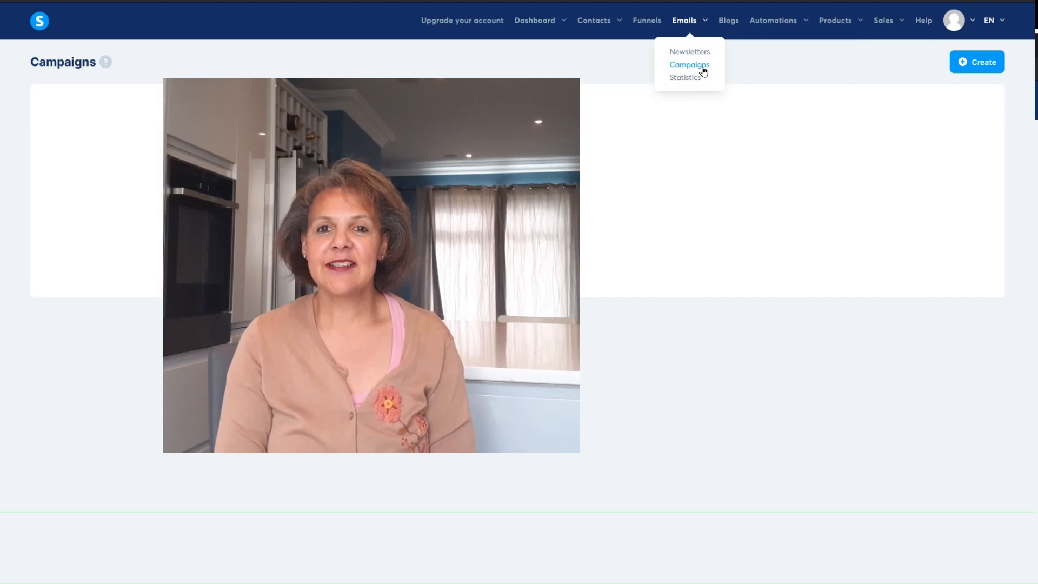
click(697, 81)
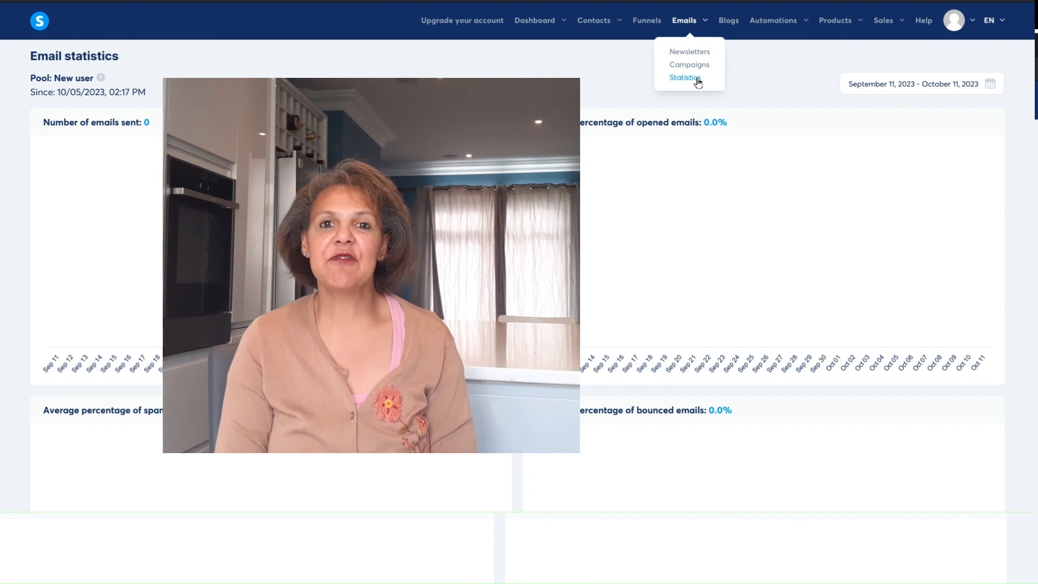
click(701, 66)
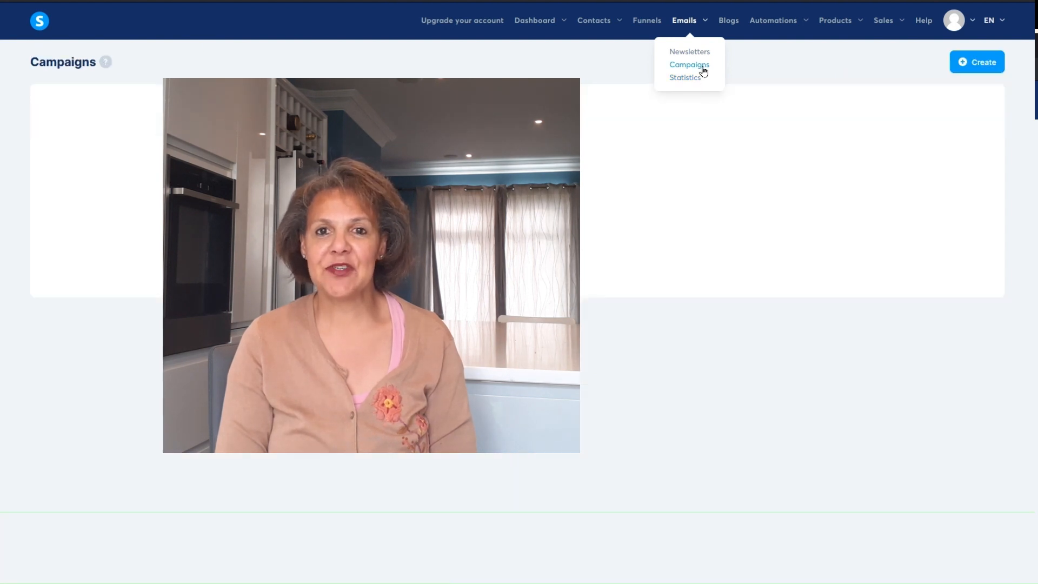
click(696, 80)
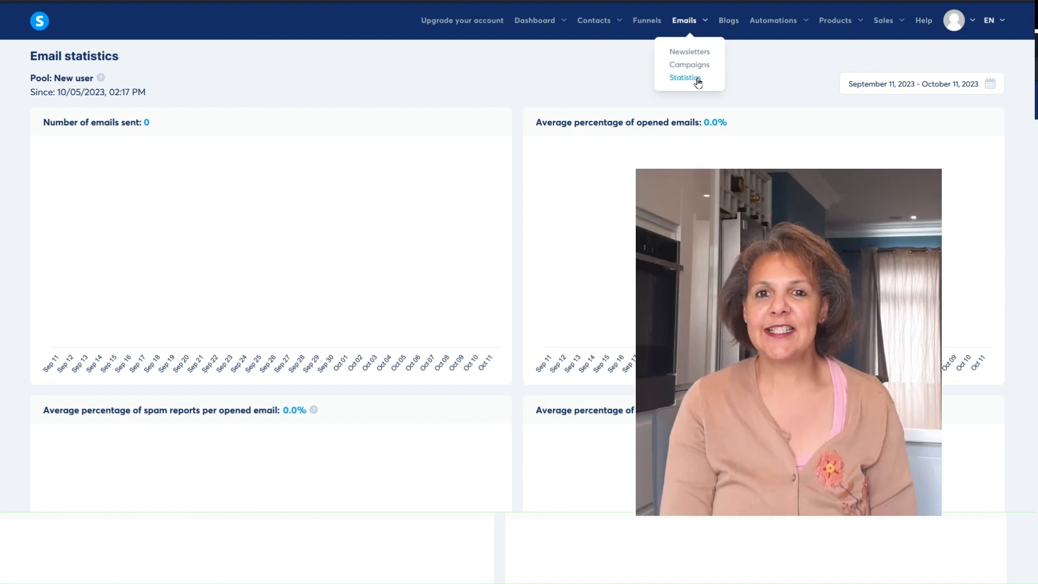
- Look through the courses, bundles and students pages of the products area
click(836, 96)
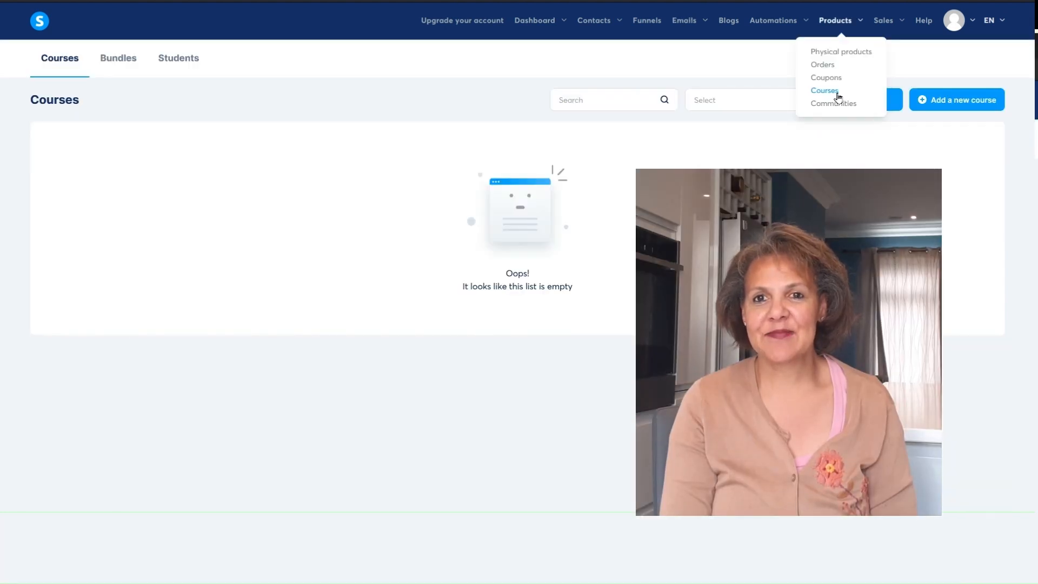
click(128, 68)
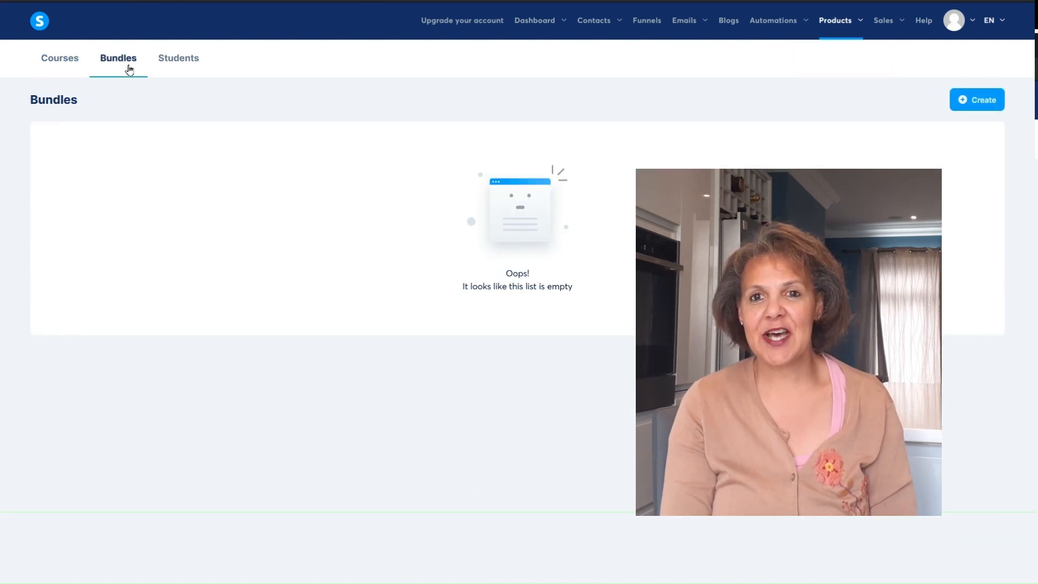
click(179, 65)
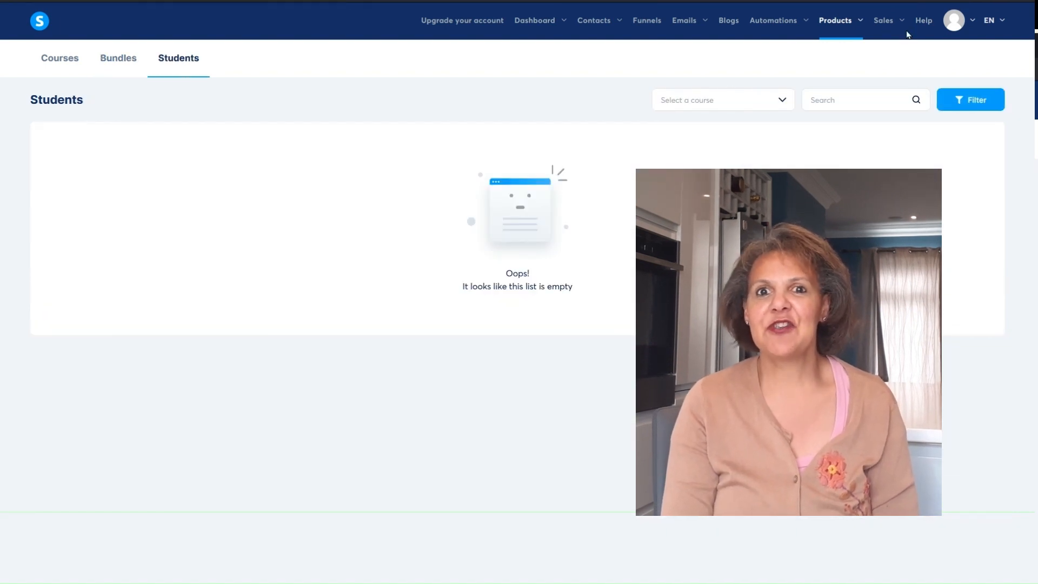
mouse_move(895, 25)
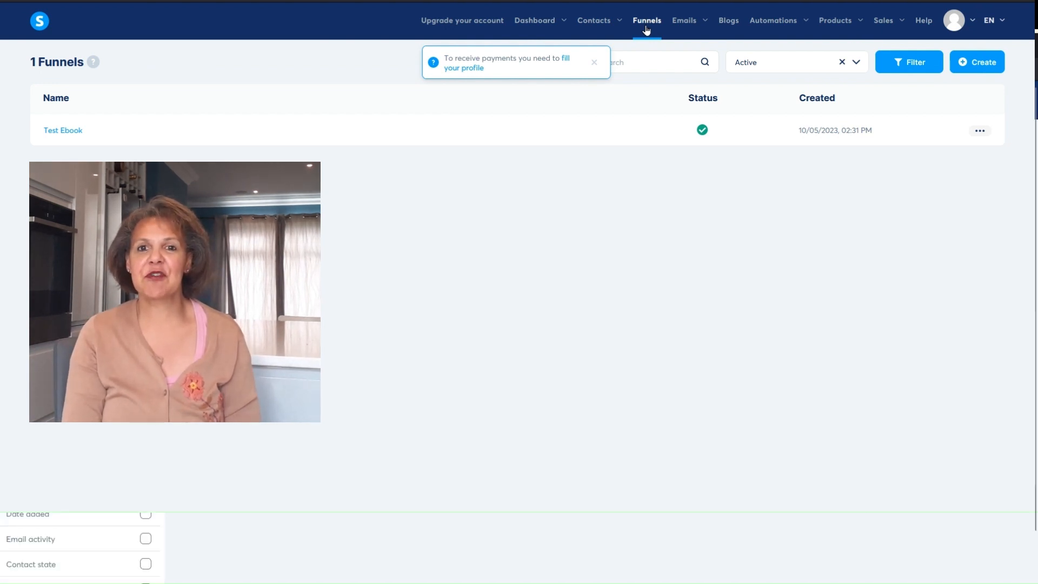
- Start a new funnel named "Test Email Campaign" with the goal Build an audience
click(594, 63)
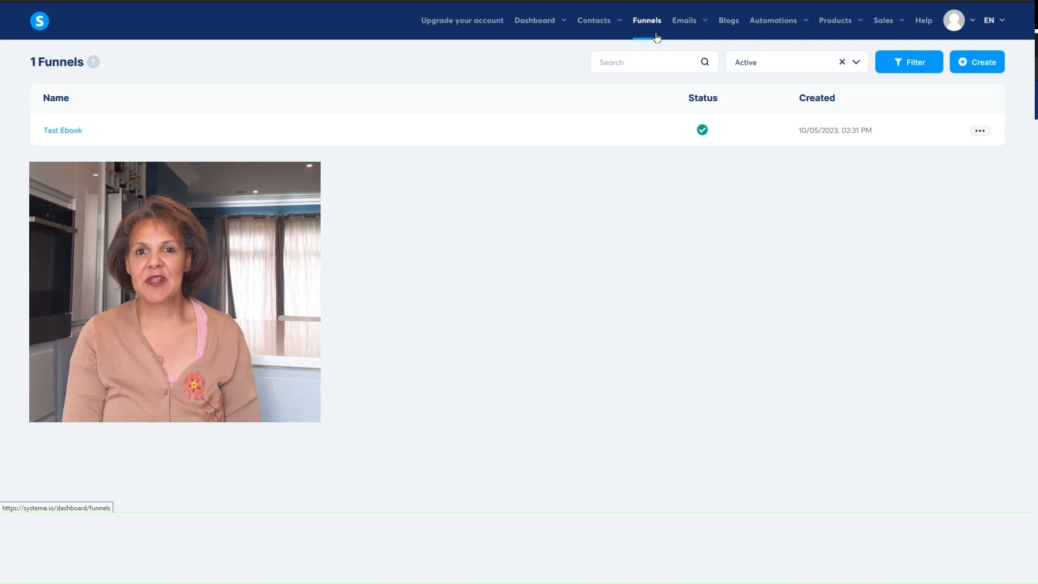
click(988, 63)
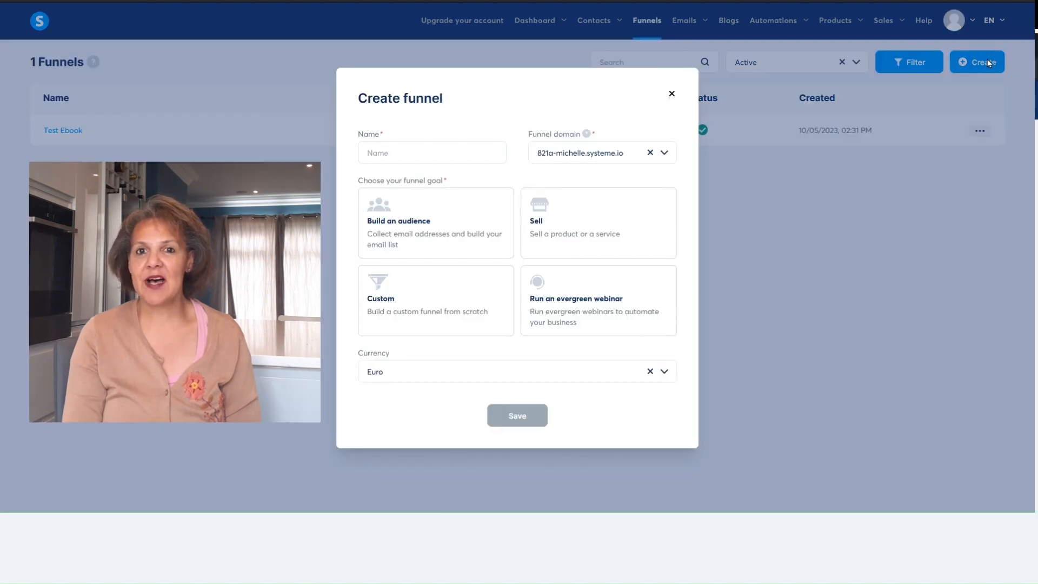
click(488, 159)
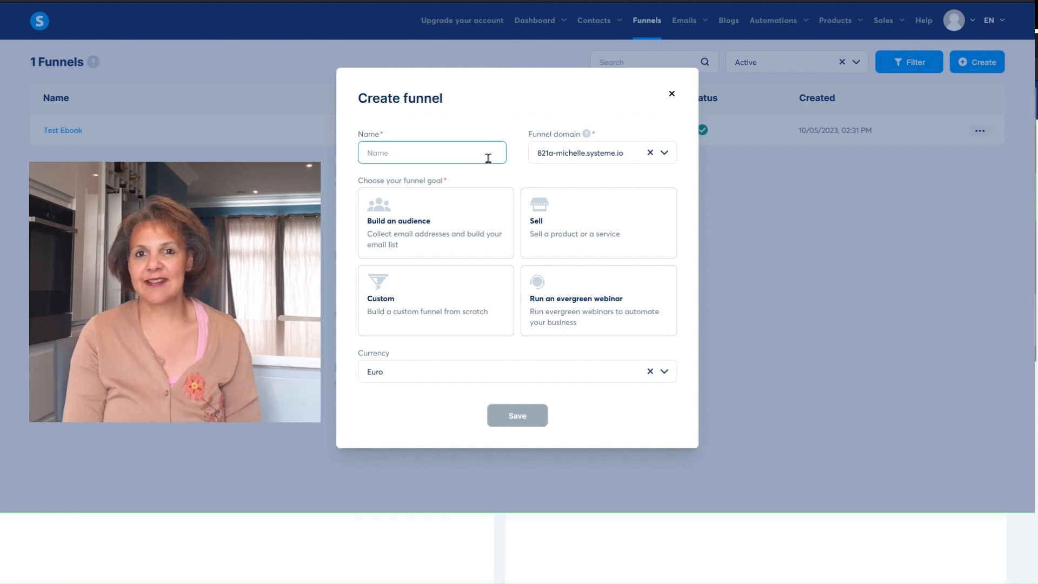
text(Te)
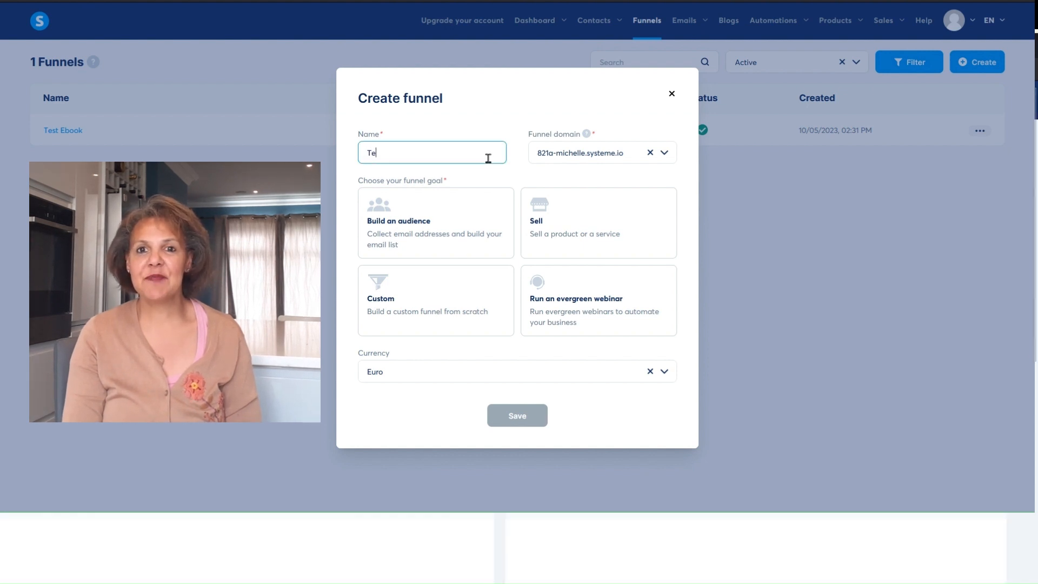
text(st Email)
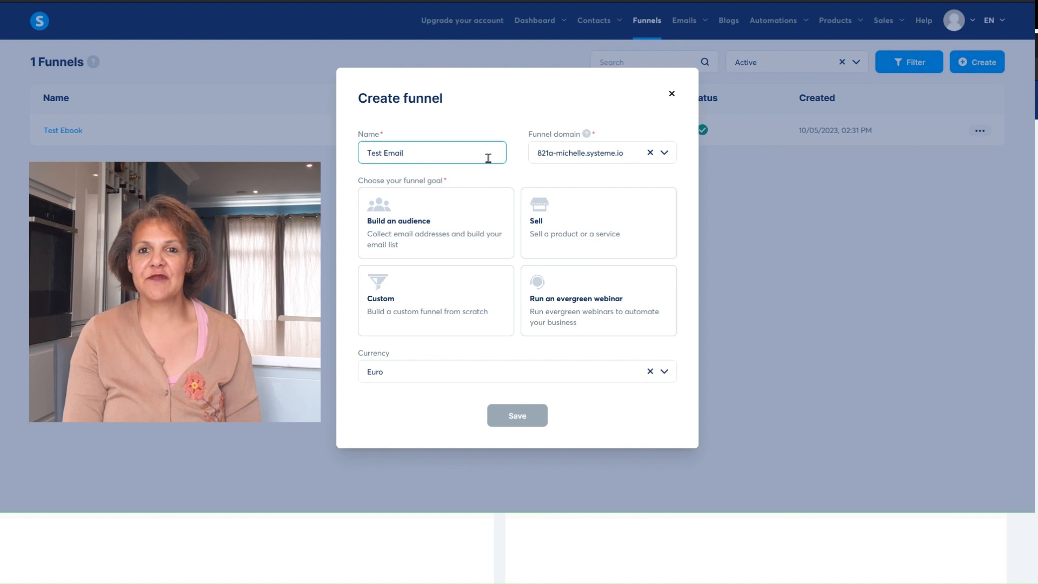
text( Campaign)
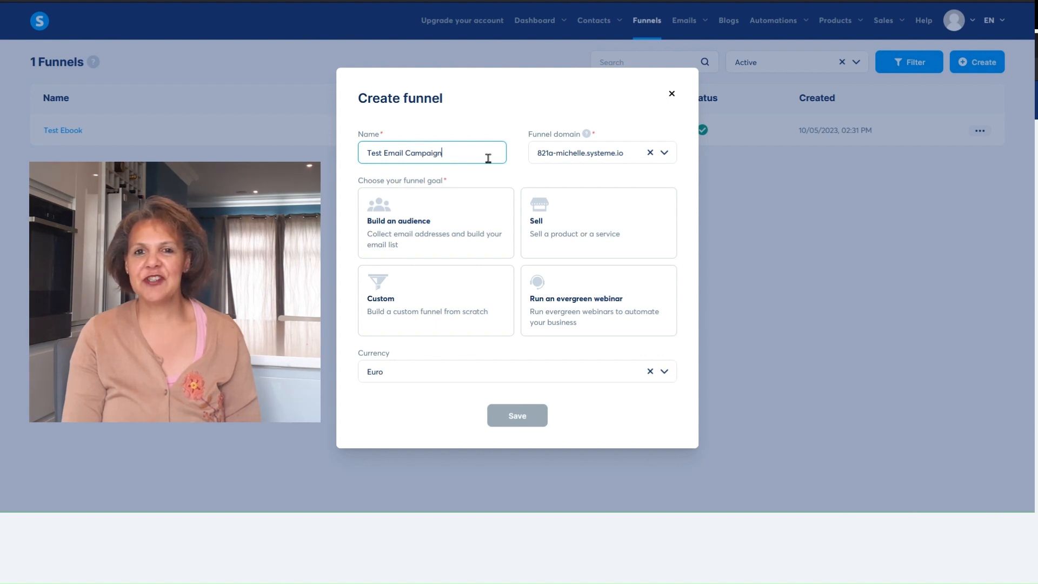
click(439, 229)
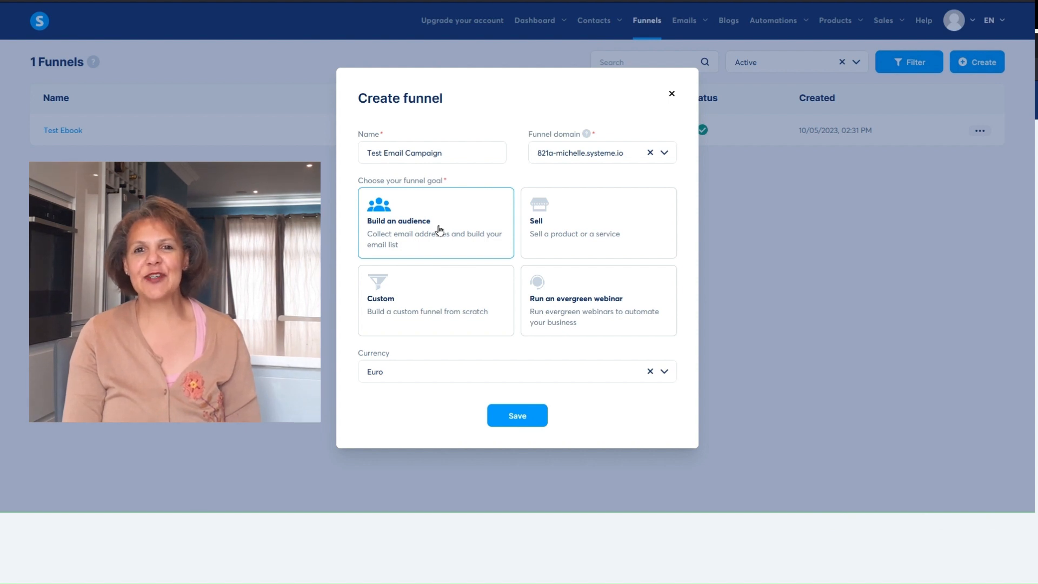
- Set the funnel's currency to U.S. Dollar and save the new funnel
click(665, 377)
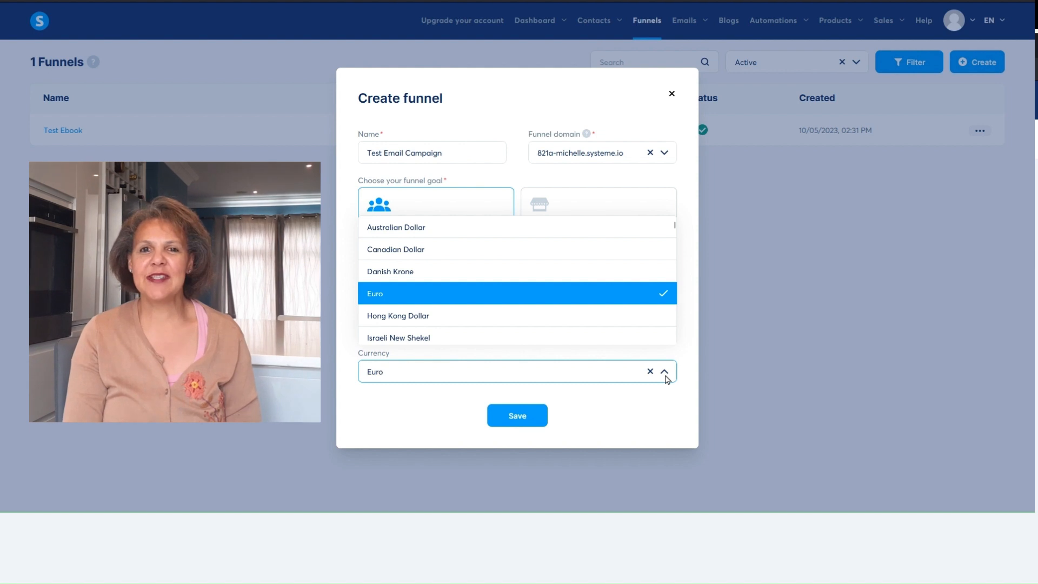
text(US)
click(418, 339)
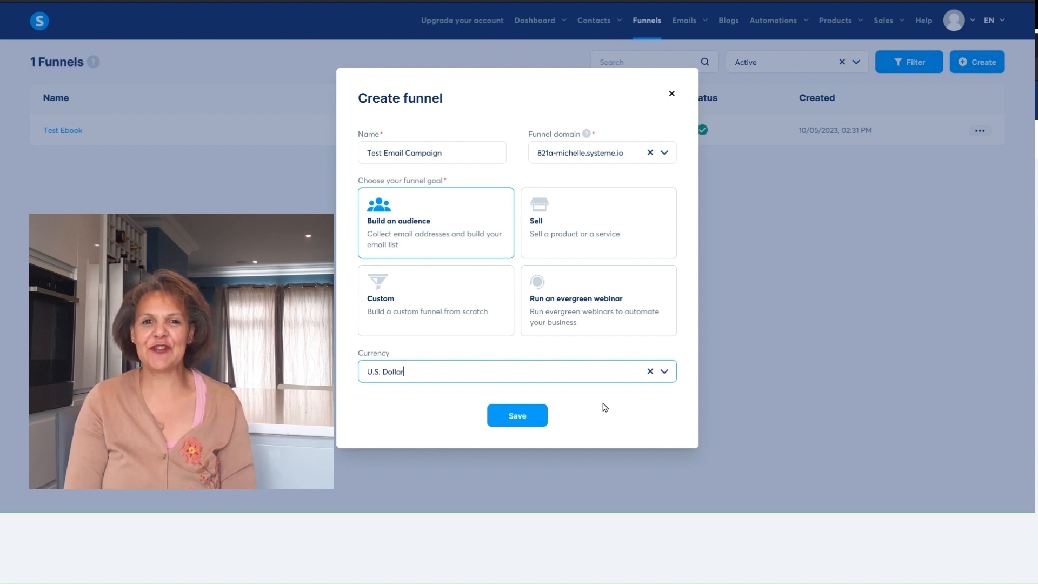
click(533, 420)
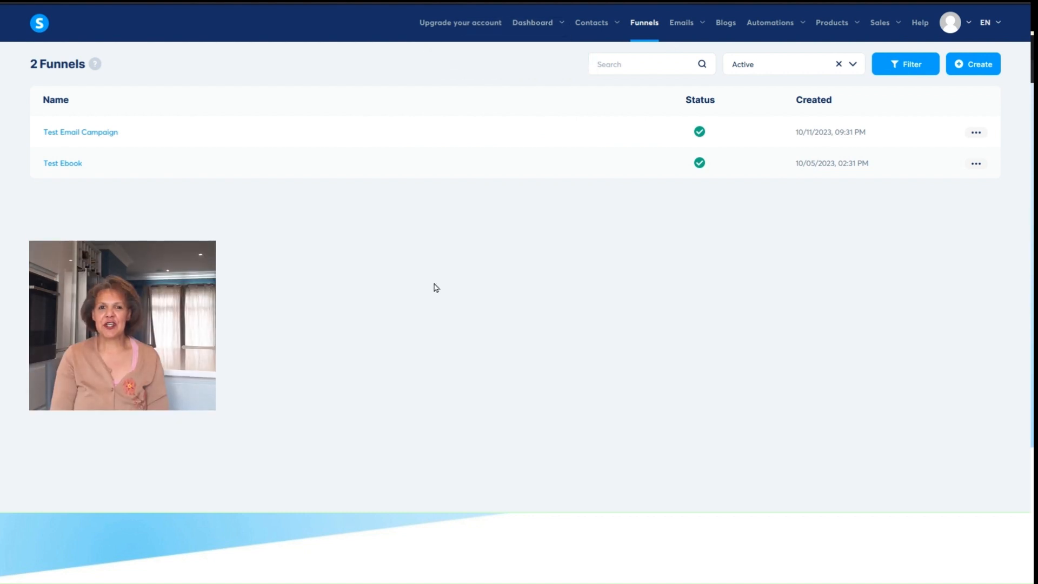
- Open the Test Email Campaign funnel and browse its squeeze page templates, raising the number shown per page to 15 and 30
click(97, 133)
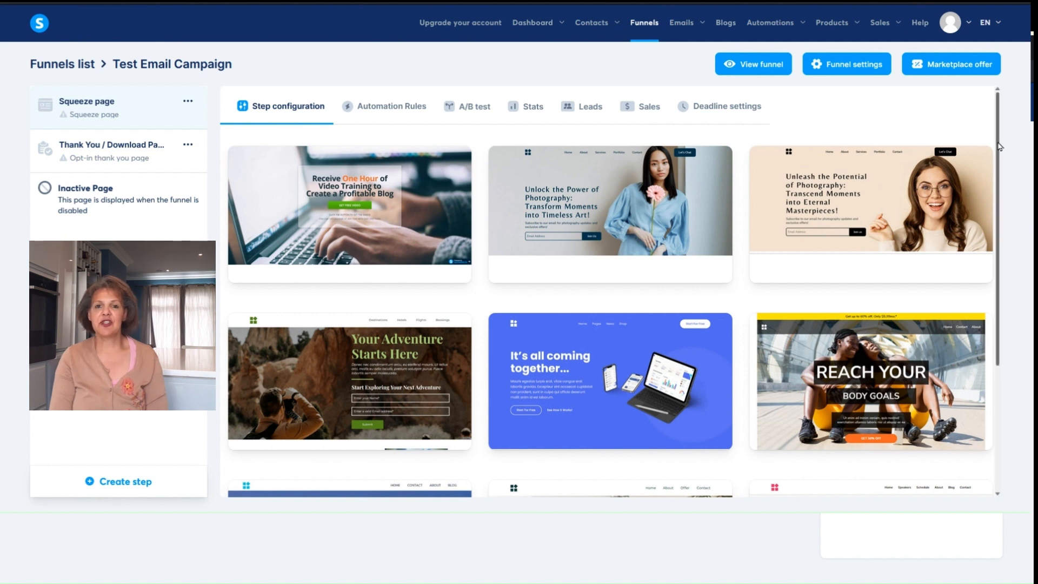
drag(999, 146, 1006, 350)
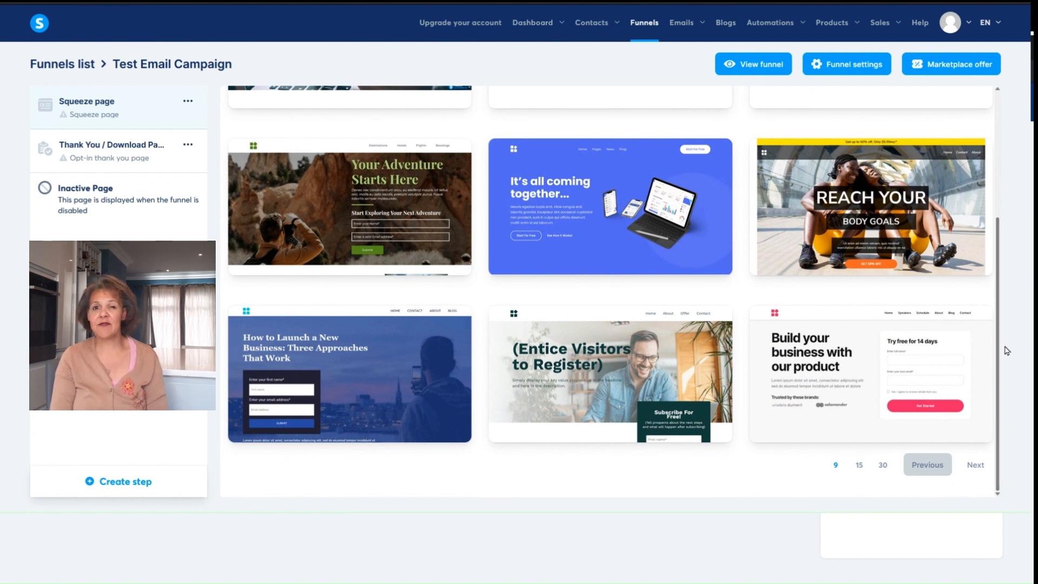
click(860, 465)
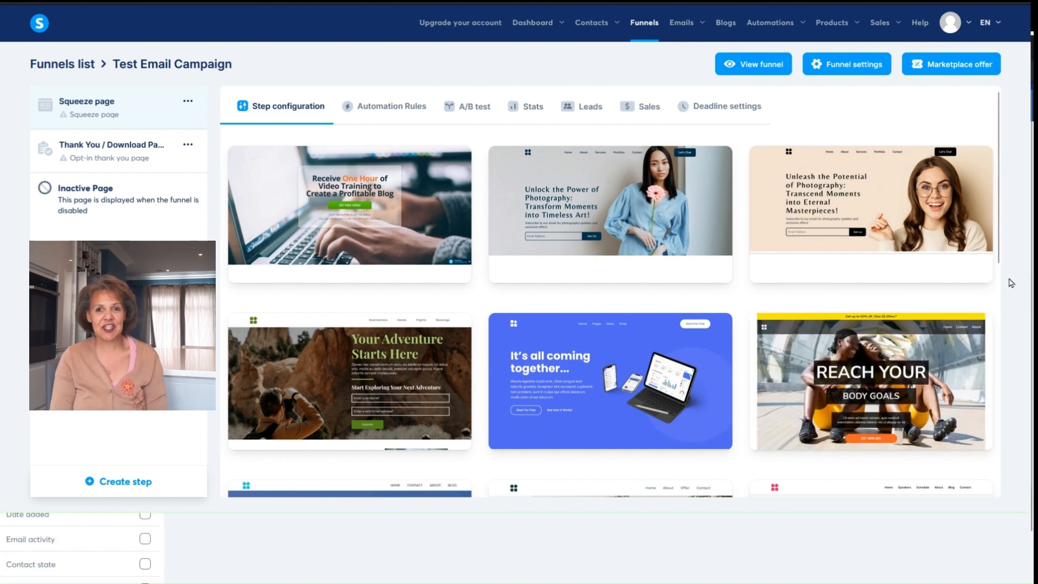
drag(999, 264, 988, 508)
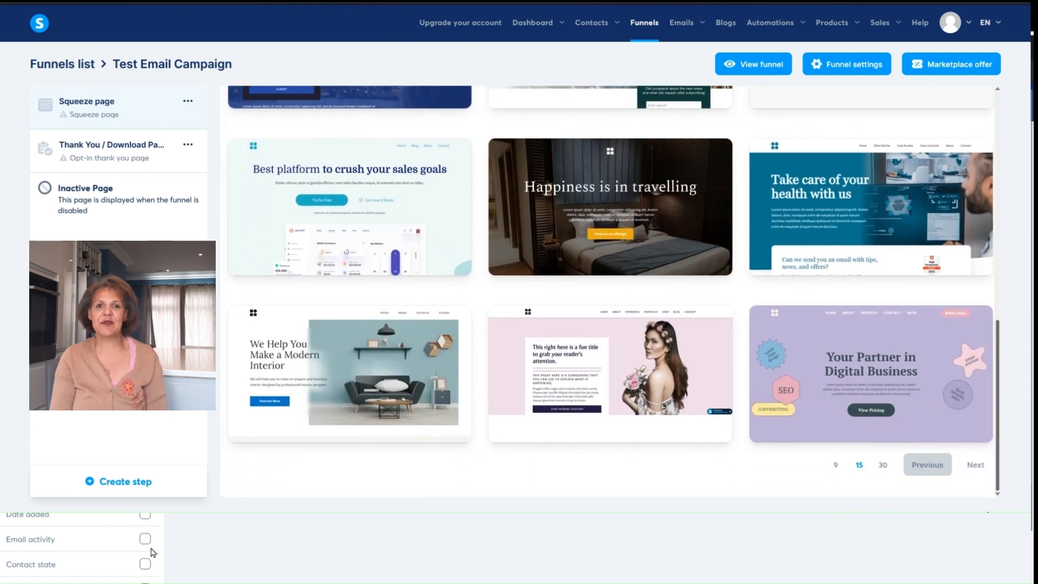
click(883, 464)
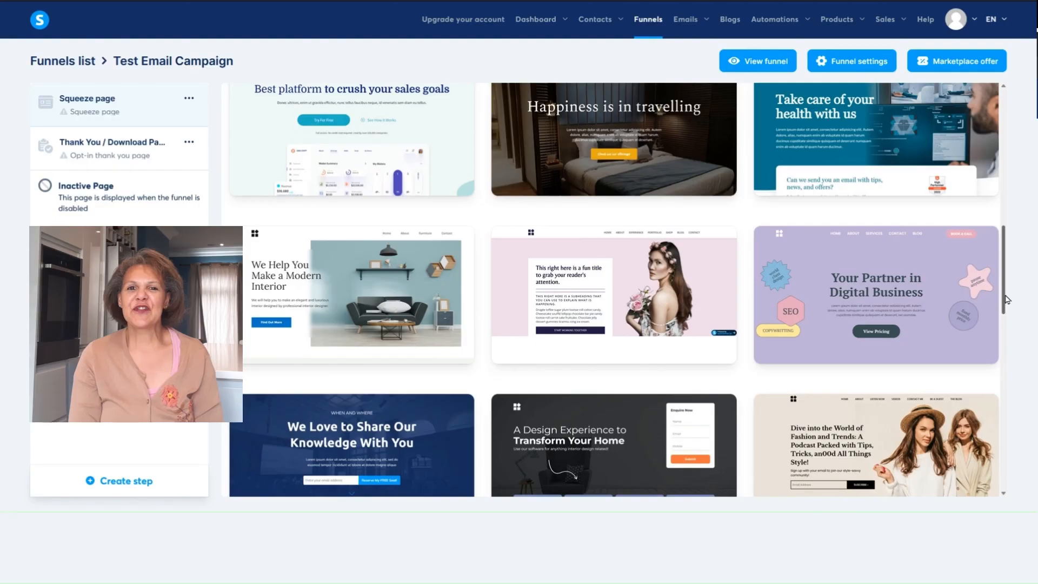
drag(1003, 297, 1002, 500)
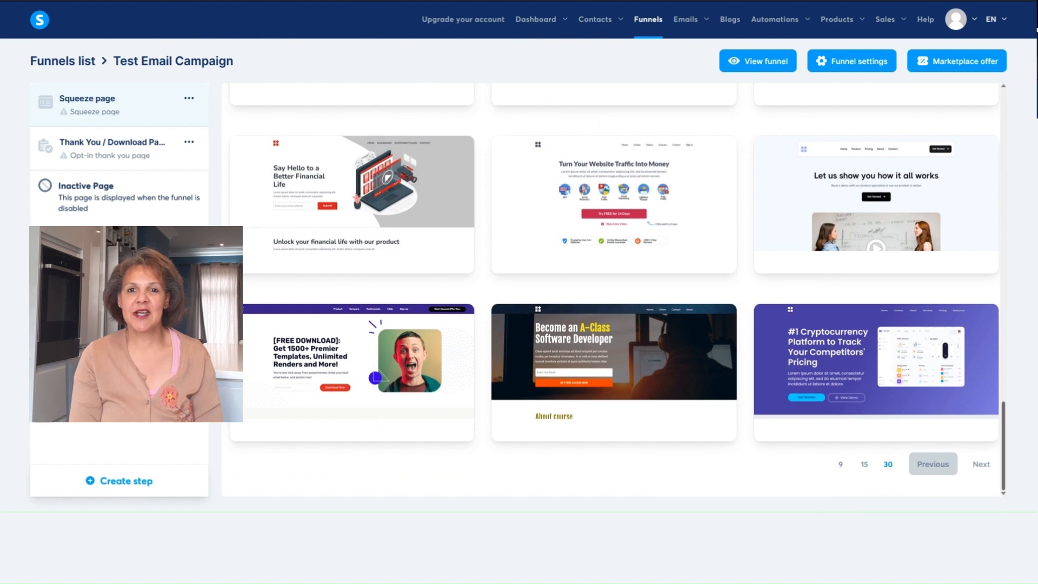
drag(1008, 506, 1036, 236)
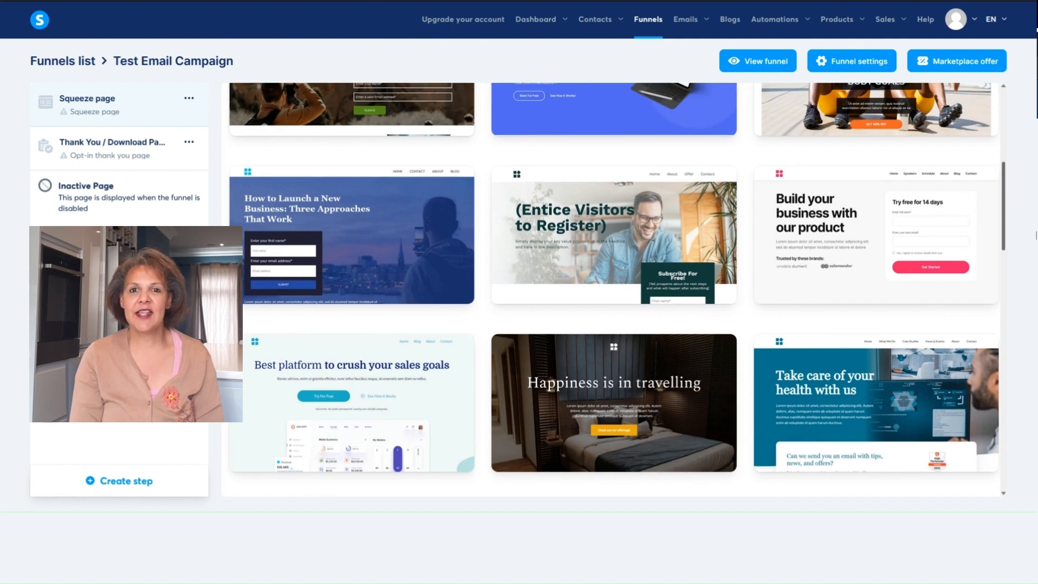
drag(1036, 231, 1035, 149)
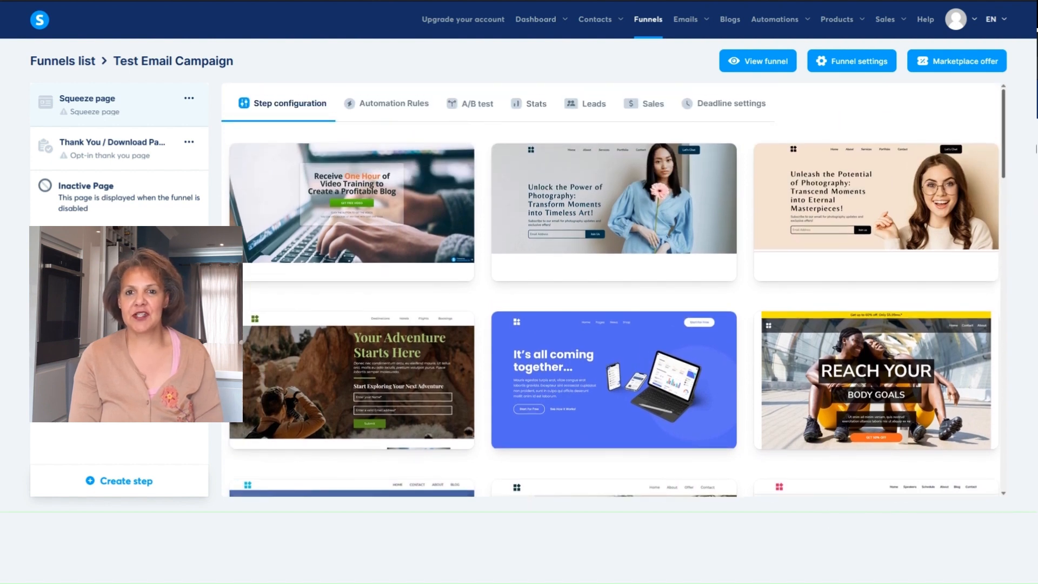
- Apply the blue "It's all coming together..." template to the squeeze page and open the page for editing
mouse_move(697, 363)
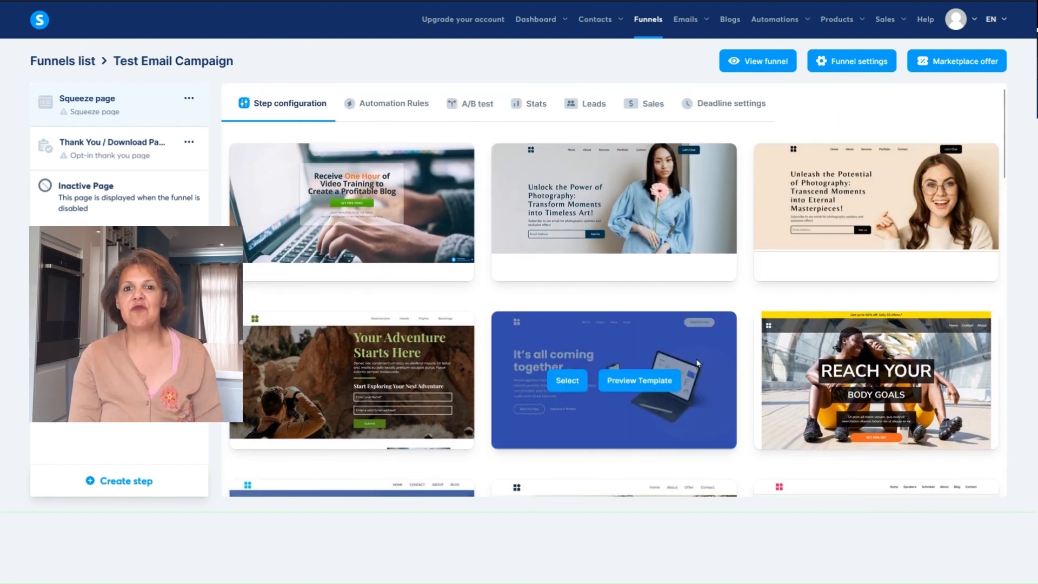
click(568, 380)
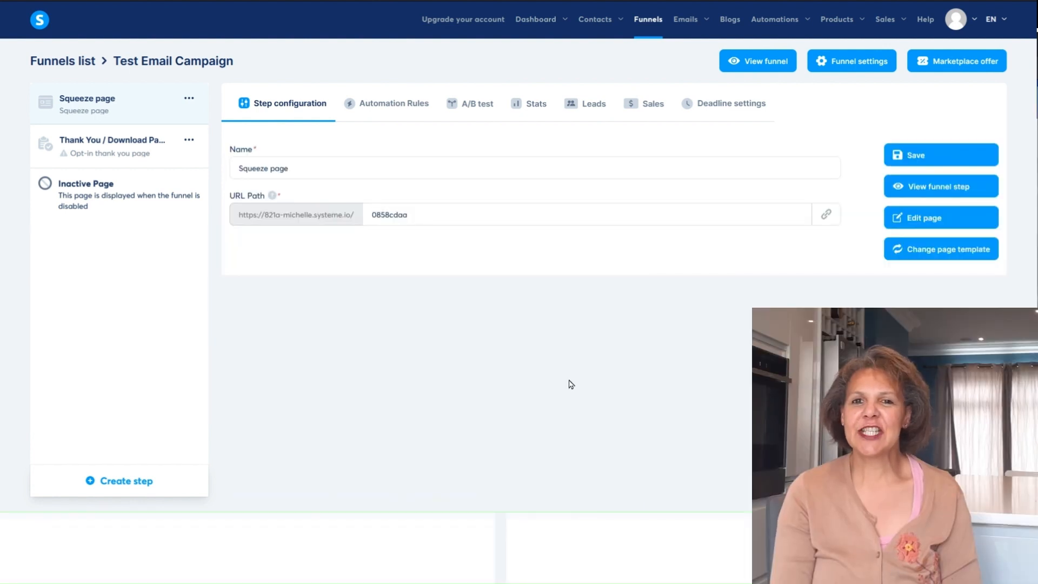
click(943, 216)
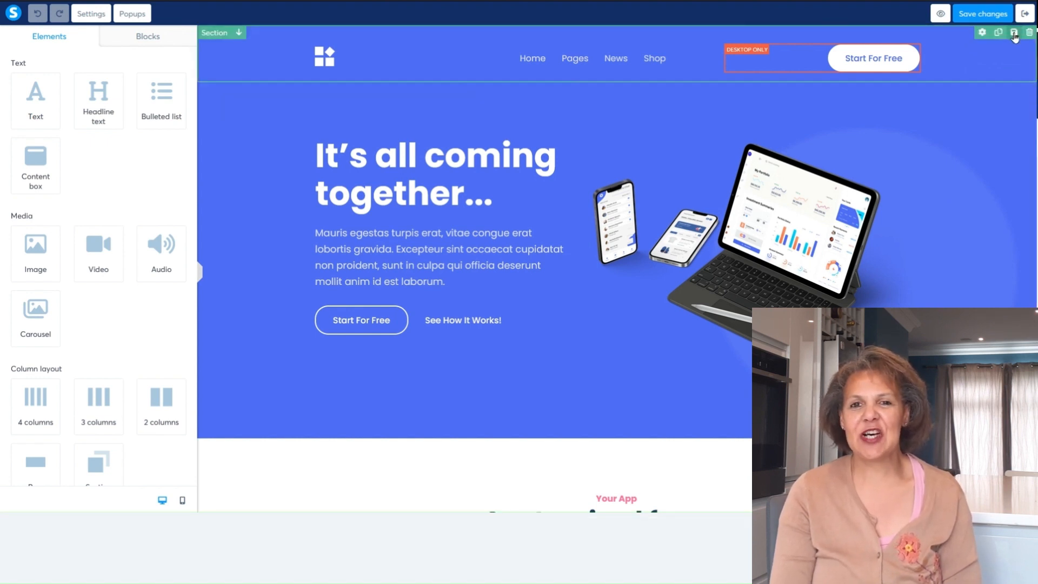
- Delete the logo and the Home, Pages, News and Shop menu from the page header
click(1014, 34)
click(564, 276)
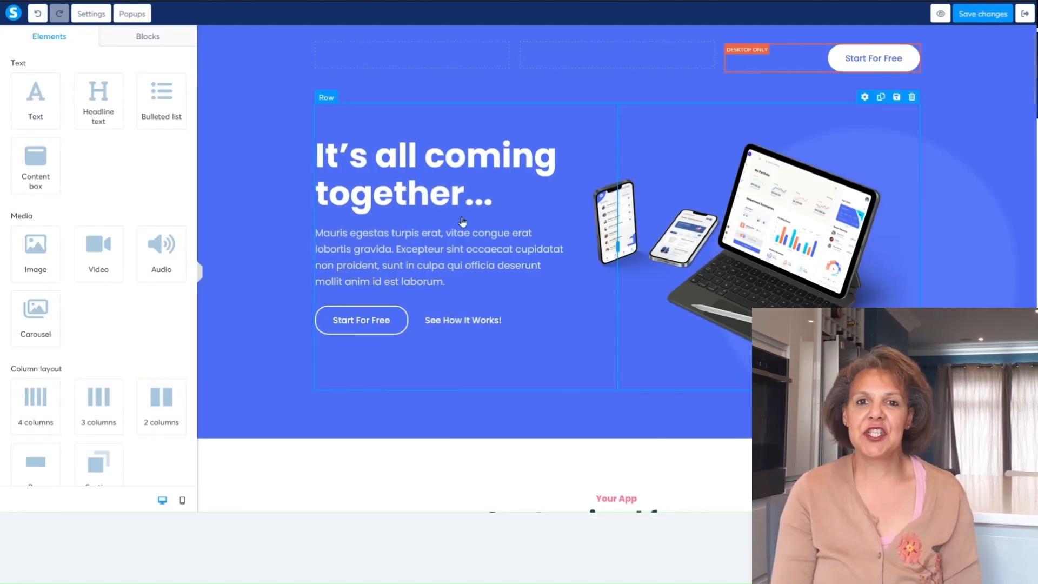
- Replace the main headline text "It's all coming together..." with "OFFER"
click(439, 184)
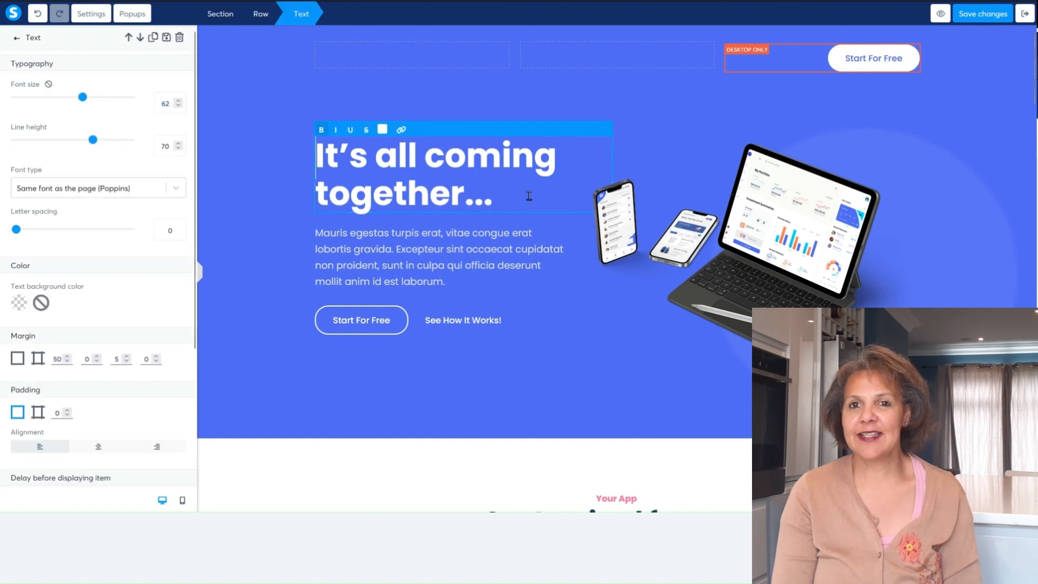
drag(524, 198, 316, 150)
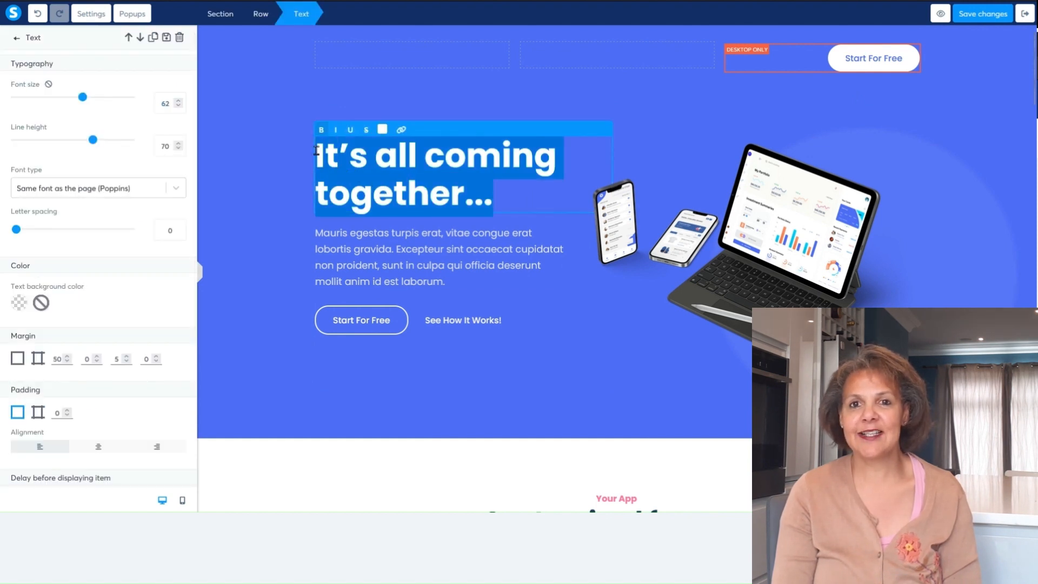
text(OFFER)
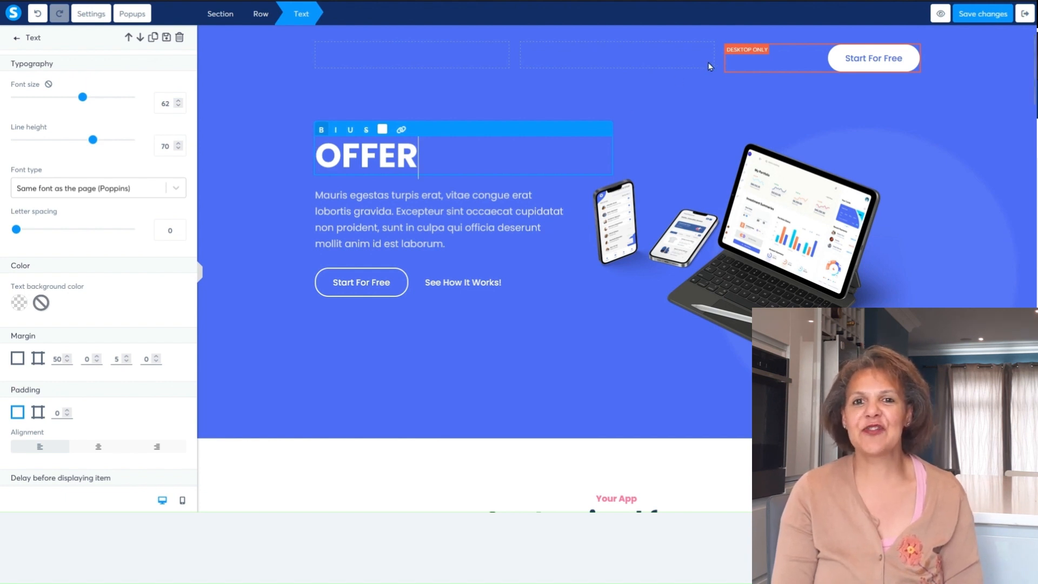
- Delete the white Start For Free button from the page header
click(924, 59)
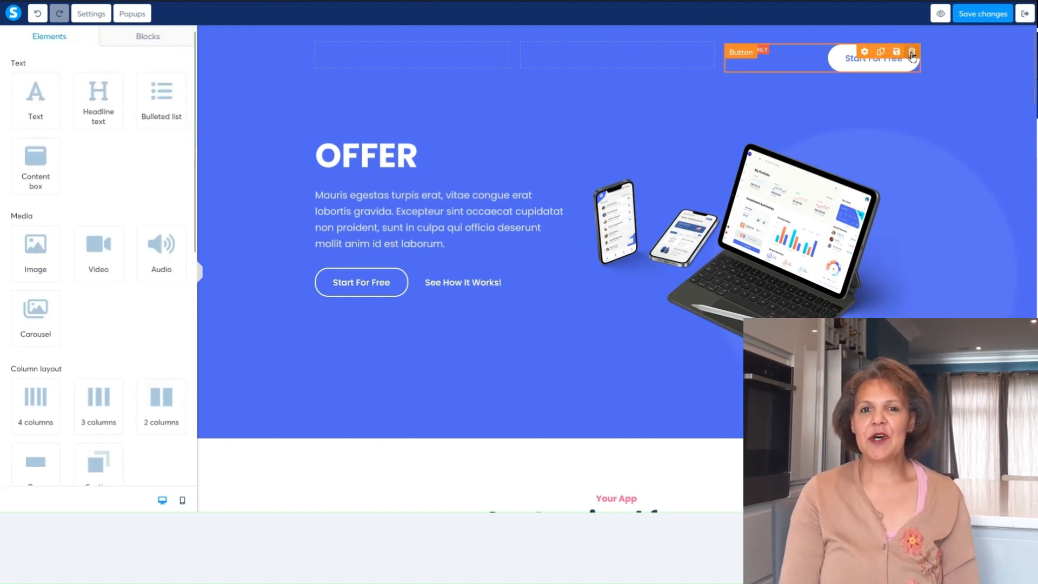
click(911, 52)
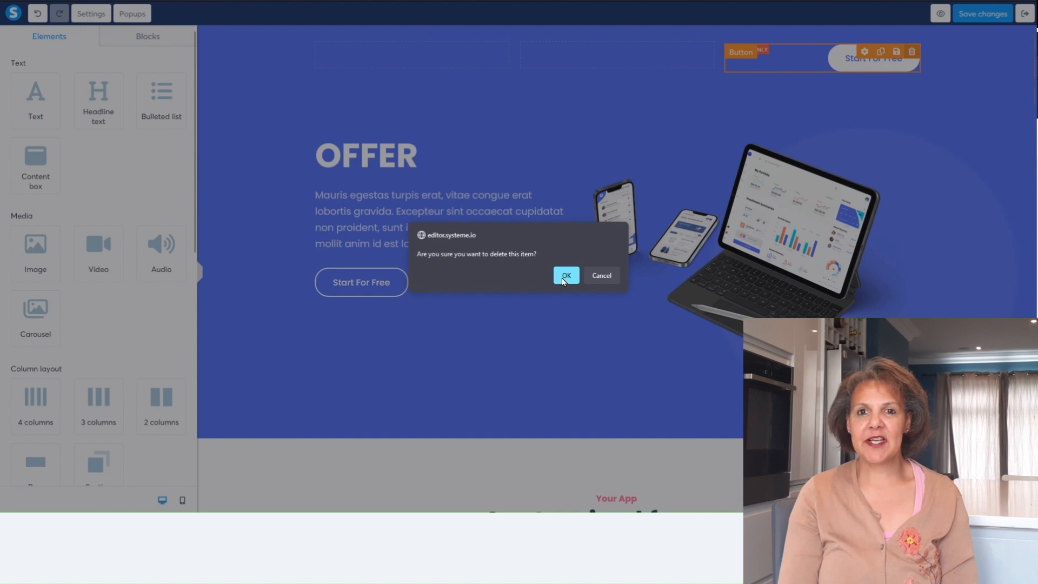
click(565, 276)
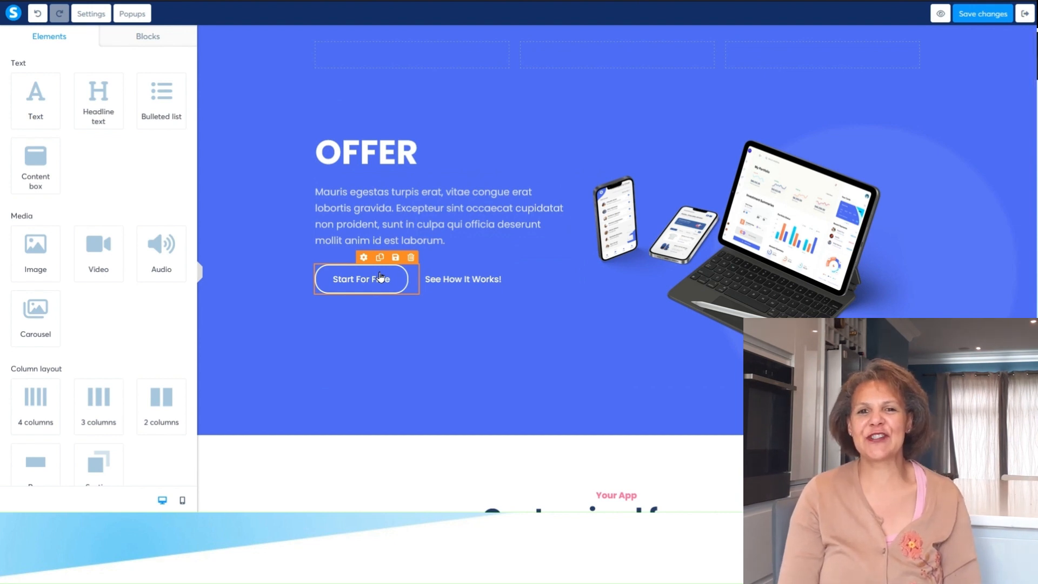
- Set both the background color and the inner background color of the OFFER section to grey
click(283, 112)
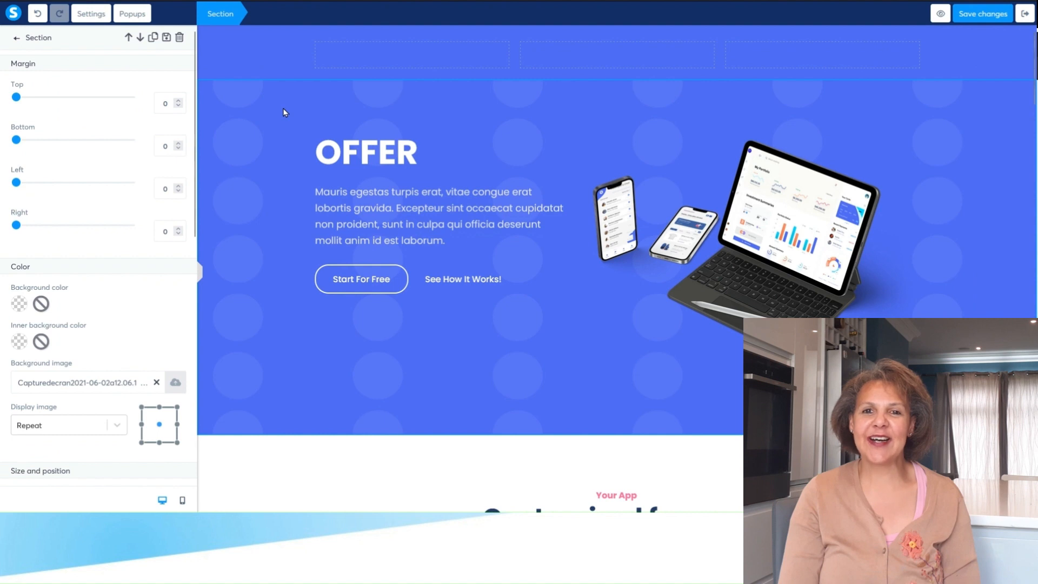
drag(195, 171, 192, 279)
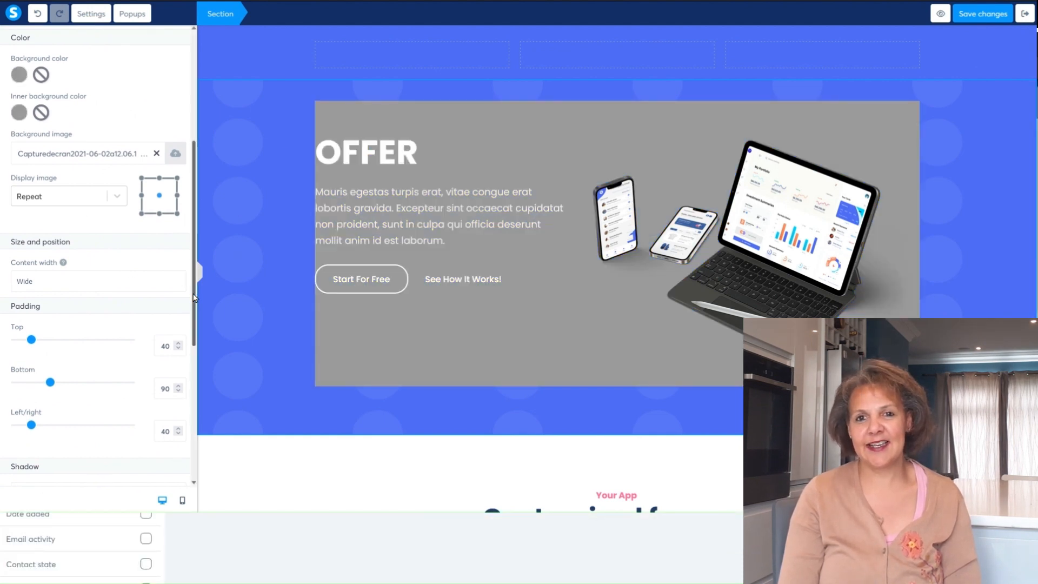
scroll(190, 264, up, 2)
scroll(190, 264, up, 1)
scroll(190, 264, up, 3)
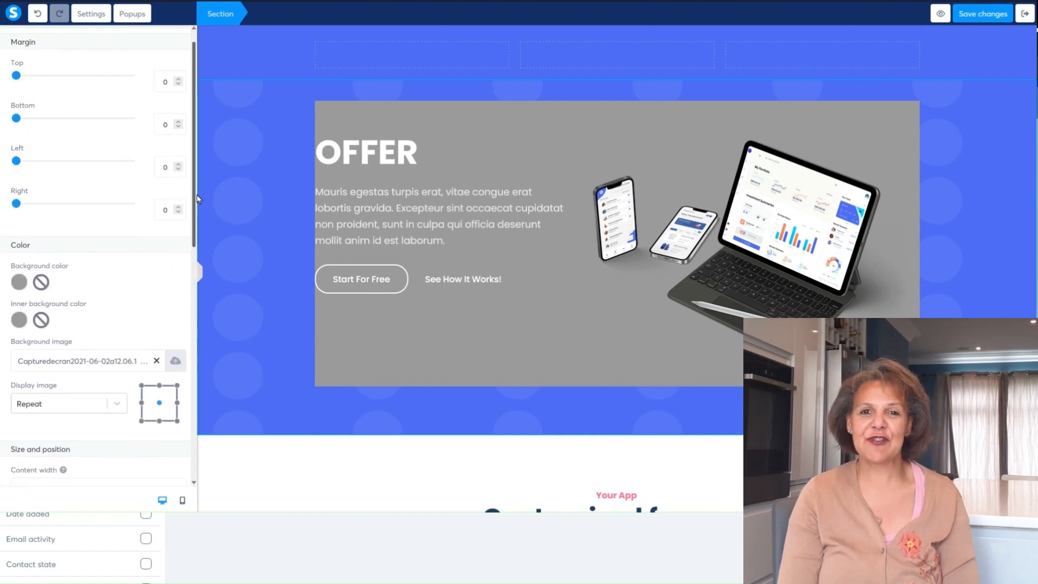
scroll(195, 265, down, 4)
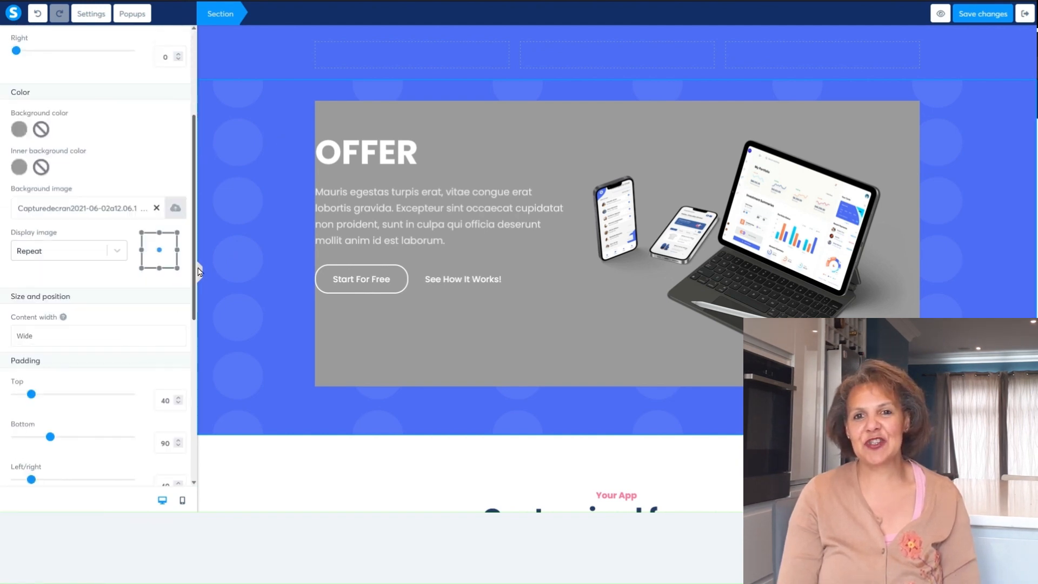
- Set the OFFER section's bottom, left/right and top padding to 0
drag(198, 275, 184, 431)
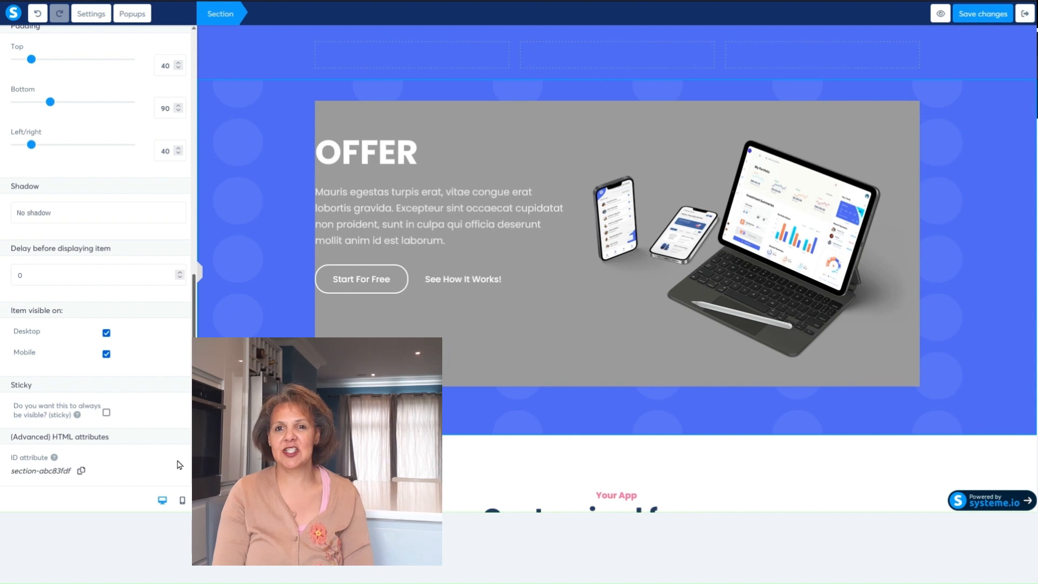
drag(193, 428, 193, 413)
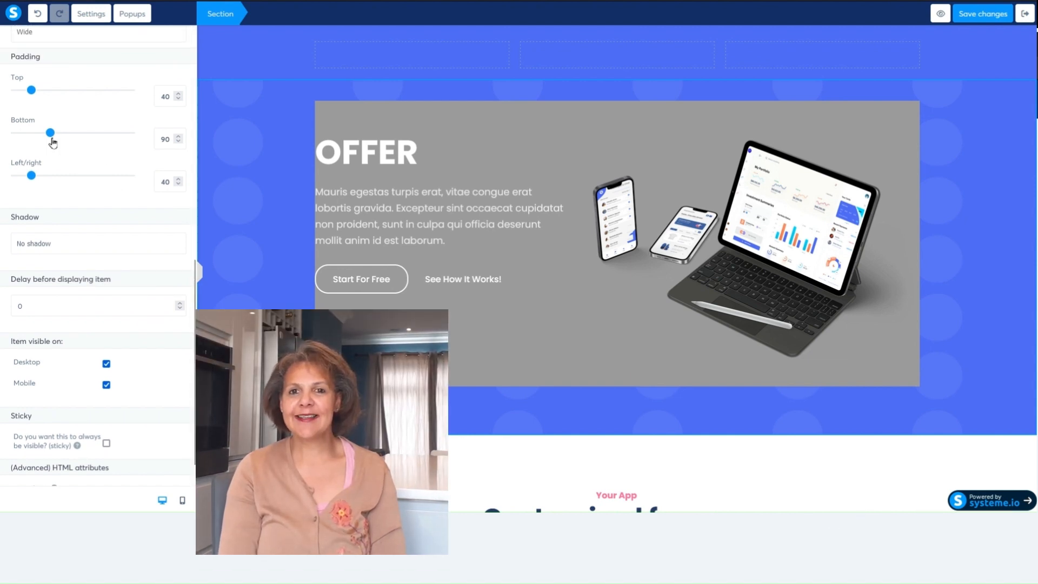
drag(50, 133, 6, 139)
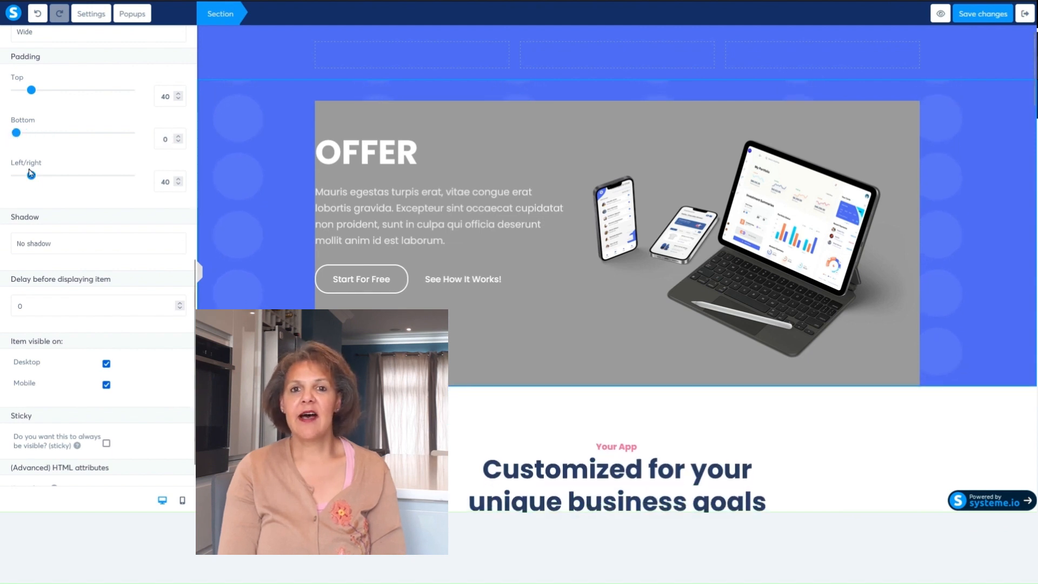
drag(34, 183, 8, 180)
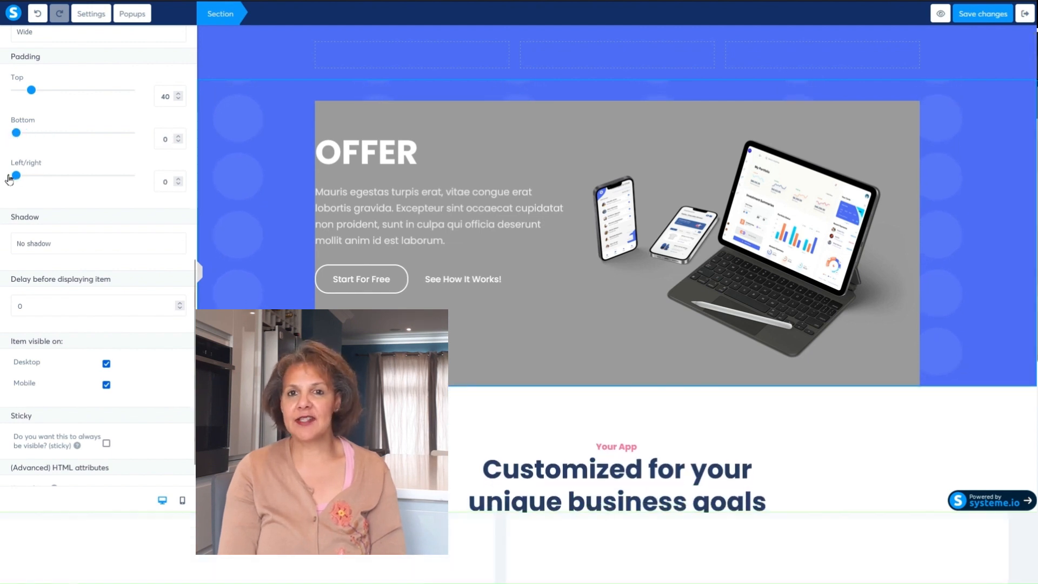
drag(31, 94, 11, 93)
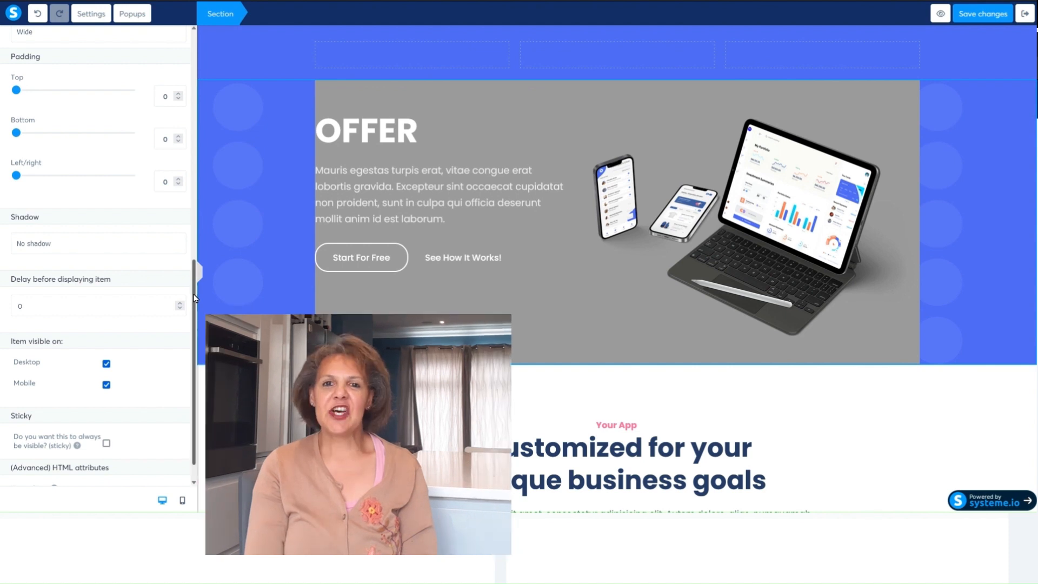
- Remove the background image from the OFFER section
drag(195, 298, 202, 134)
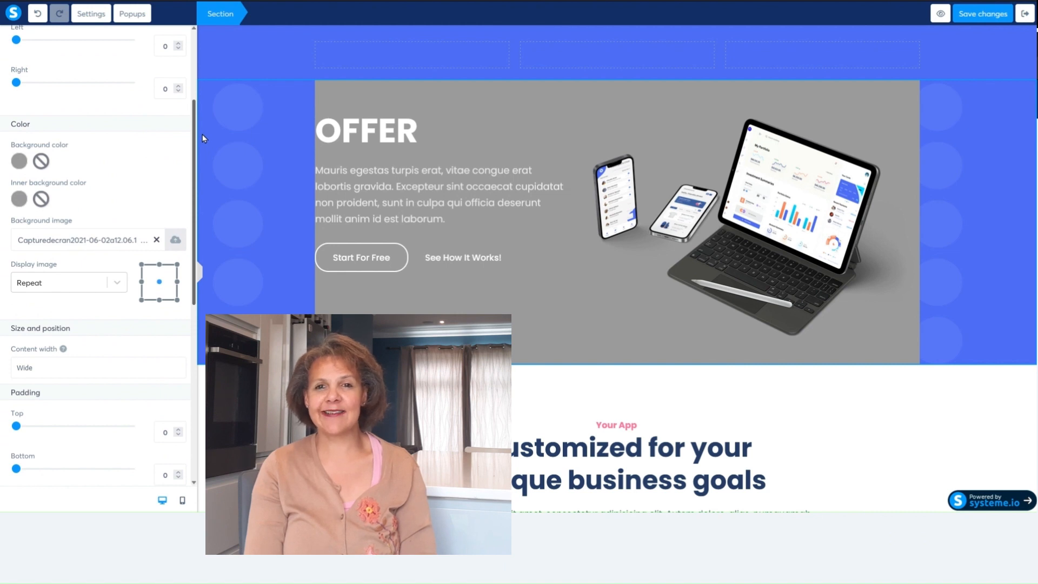
click(156, 240)
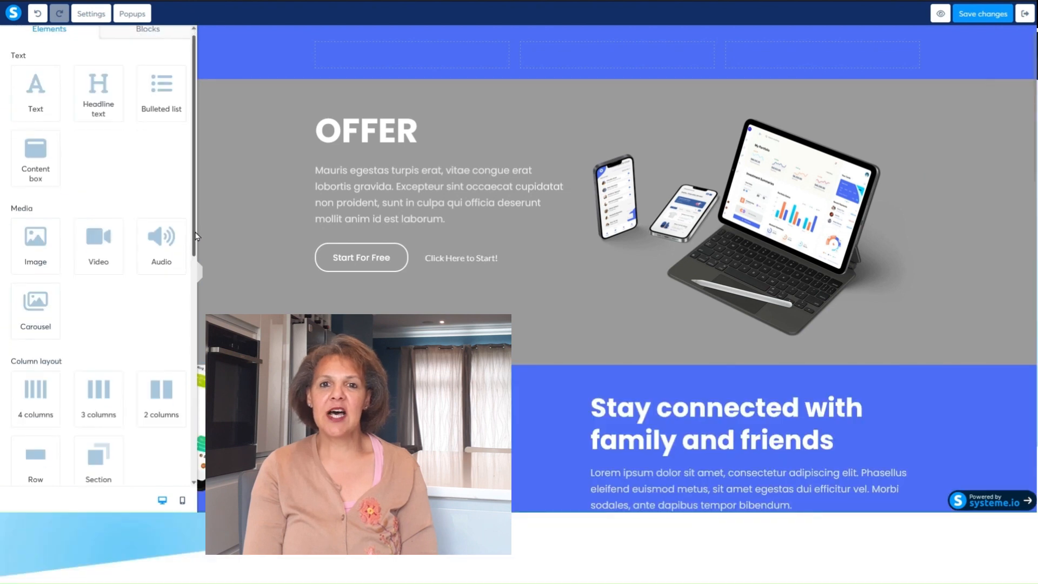
- Check the squeeze page in the mobile layout, return to the desktop layout and save the changes
scroll(166, 463, down, 8)
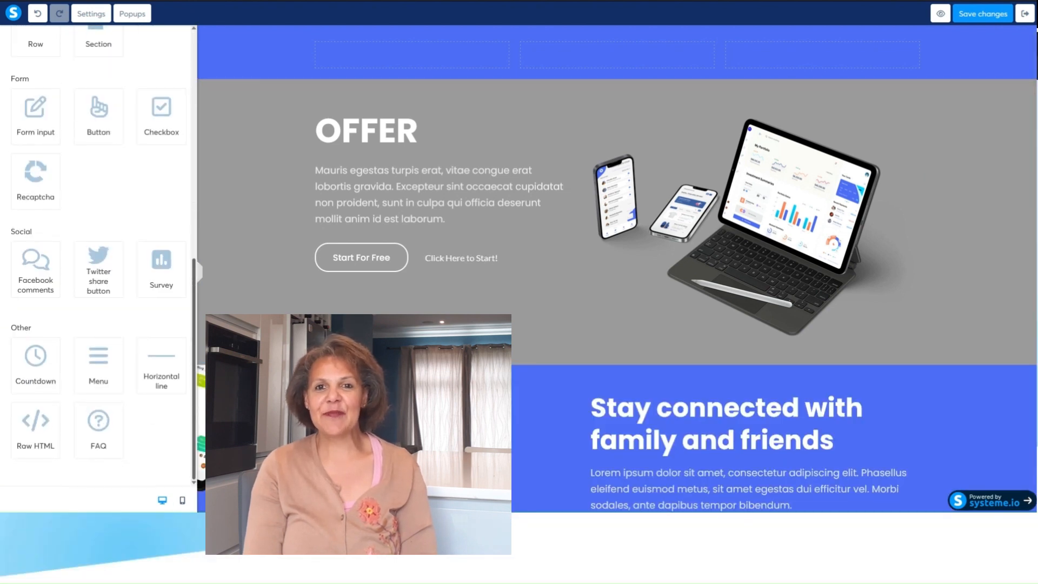
click(182, 502)
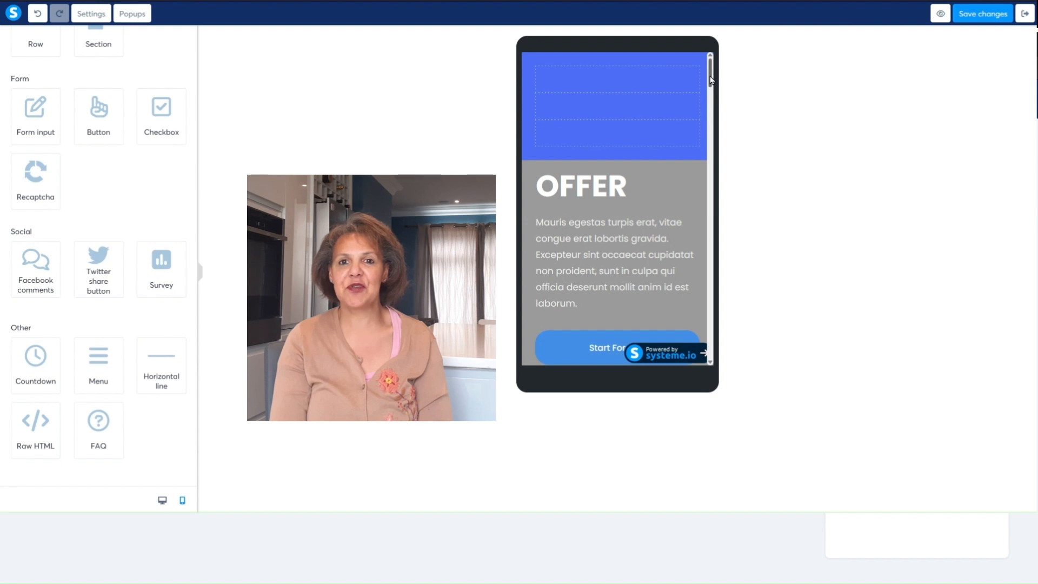
mouse_move(710, 79)
mouse_down()
mouse_move(712, 280)
mouse_move(714, 74)
mouse_up()
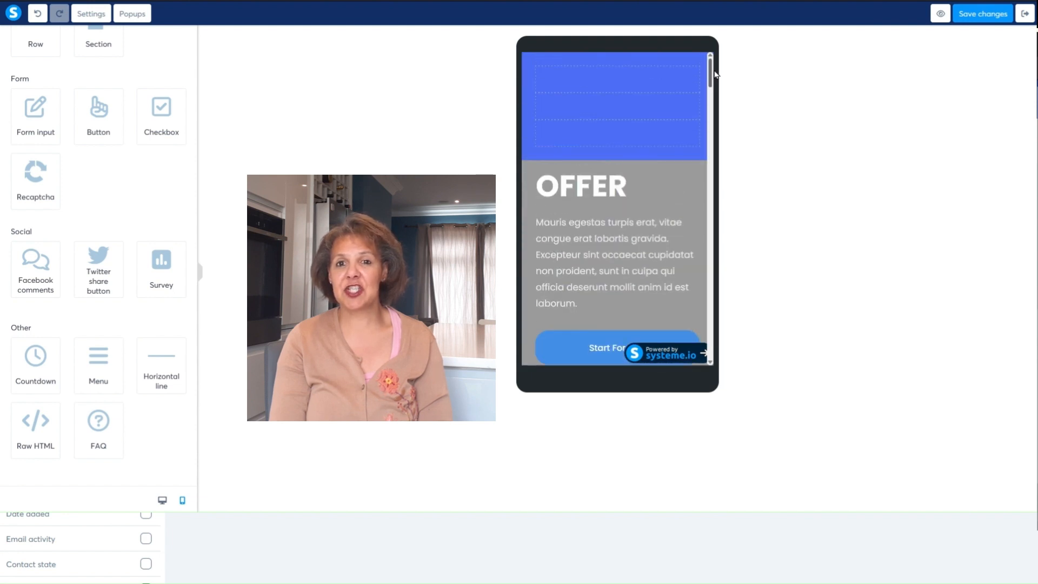
click(162, 501)
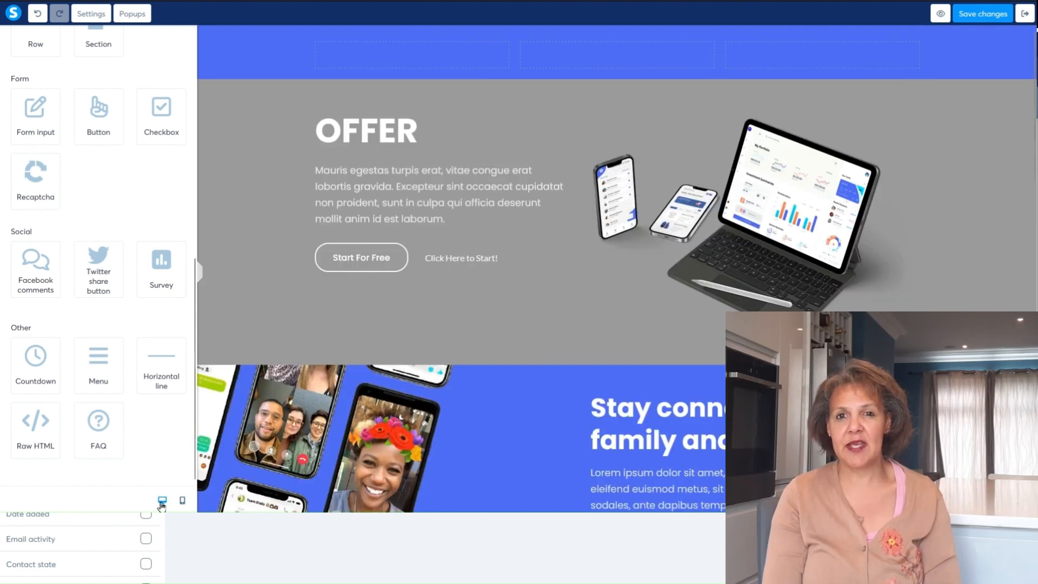
click(981, 15)
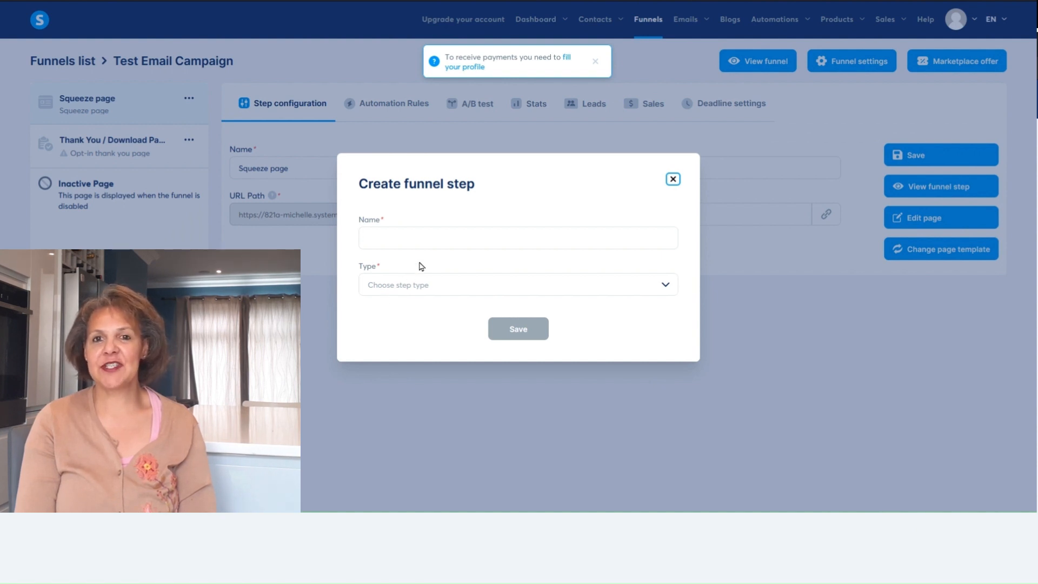
- Create an Inline form funnel step named "Opt in Form" and place it directly after the squeeze page
click(452, 235)
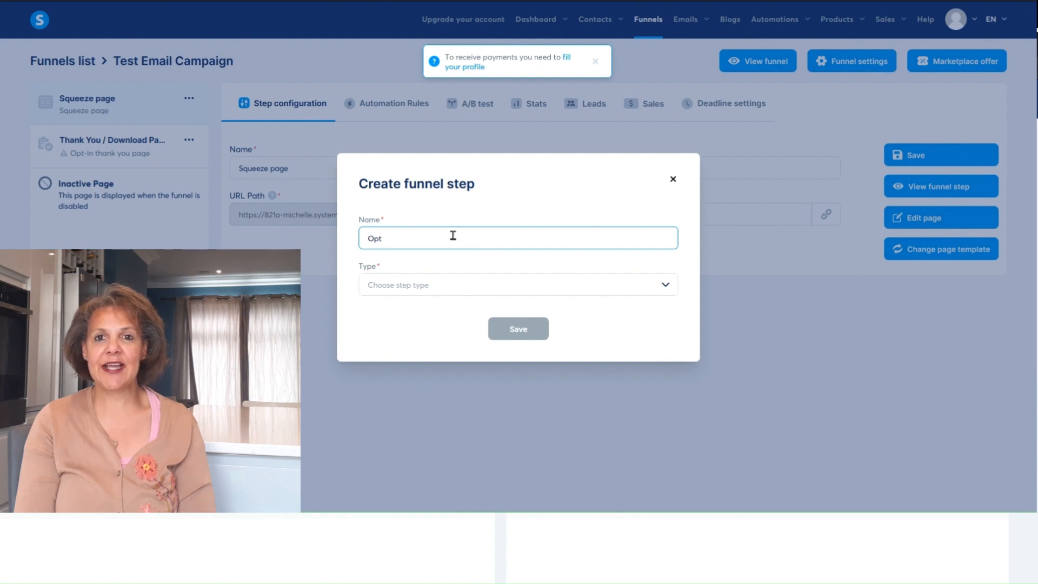
text(in Page)
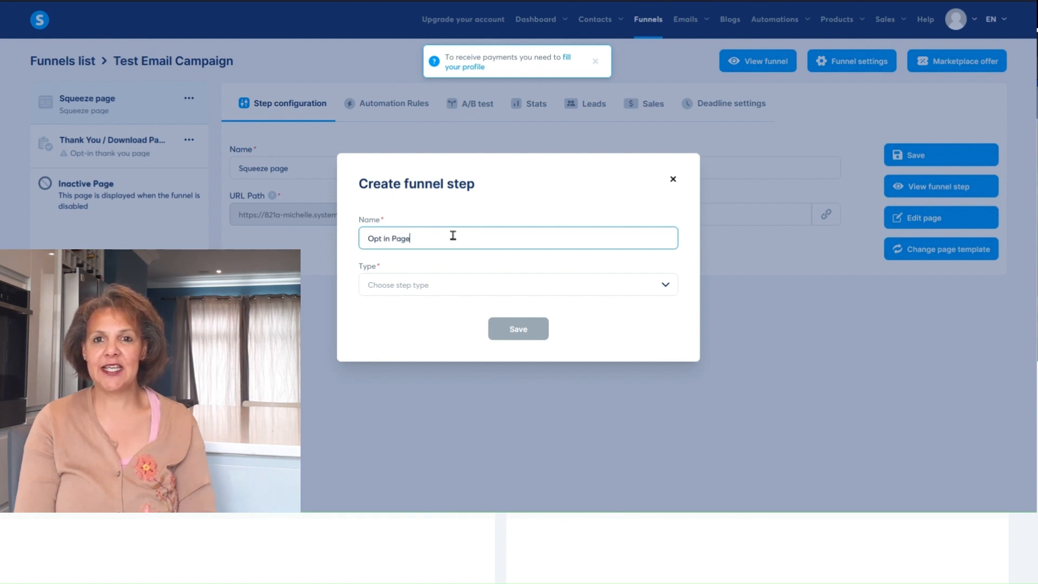
click(670, 289)
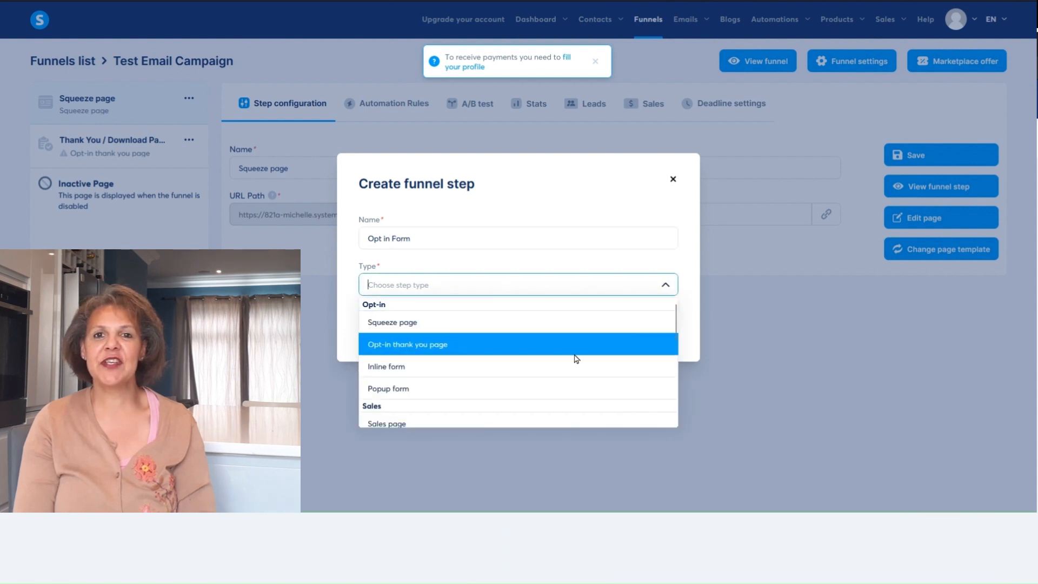
click(570, 366)
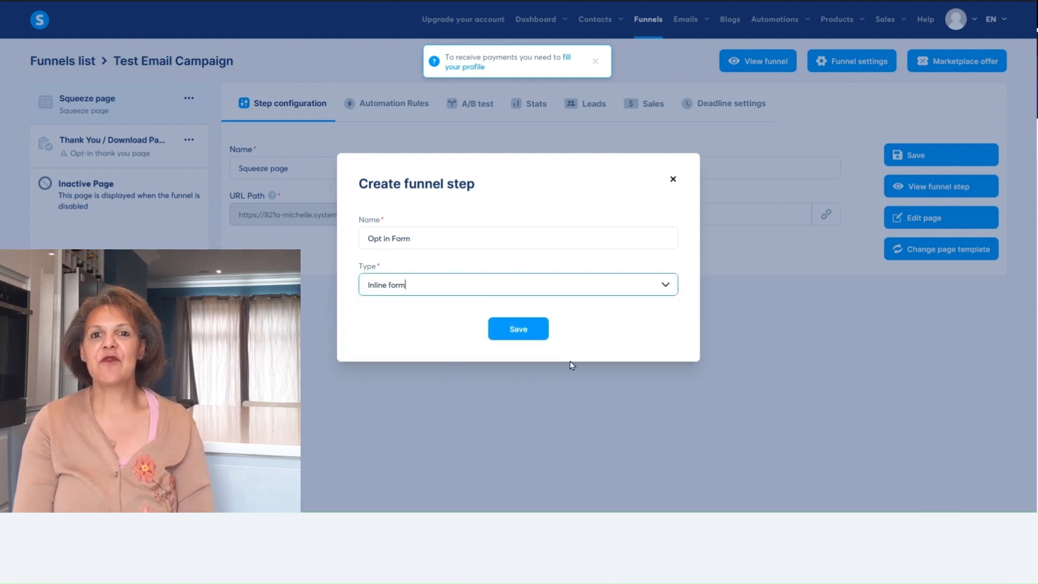
click(525, 325)
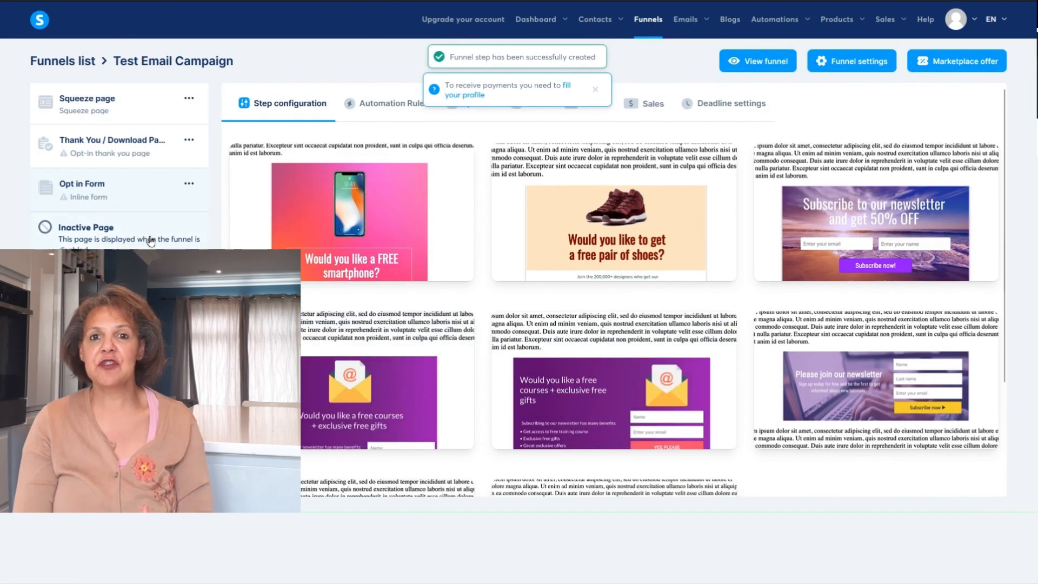
drag(130, 204, 139, 149)
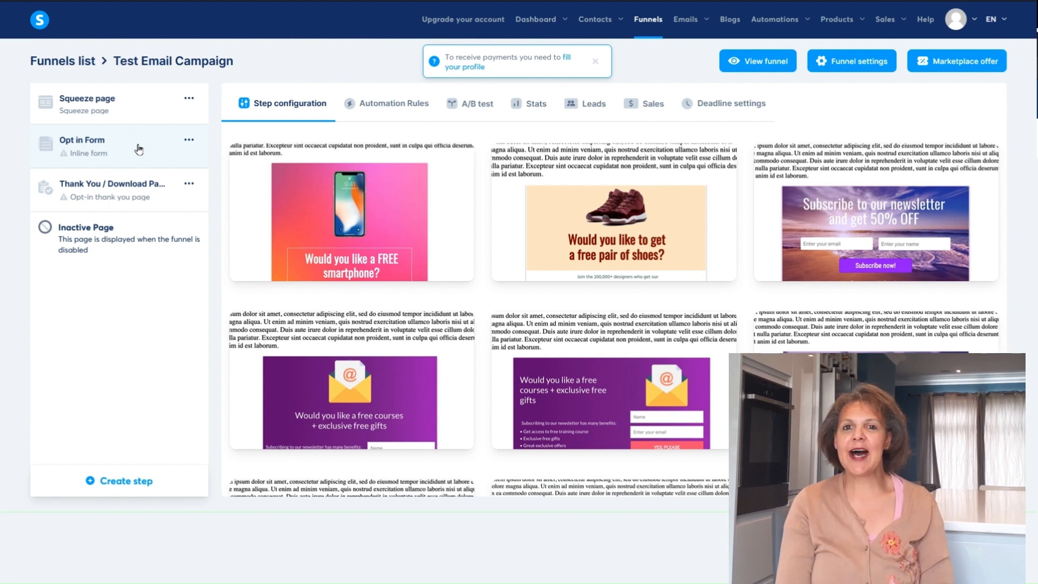
- Apply the "Subscribe to our newsletter and get 50% OFF" template to the Opt in Form step and open it for editing
mouse_move(824, 196)
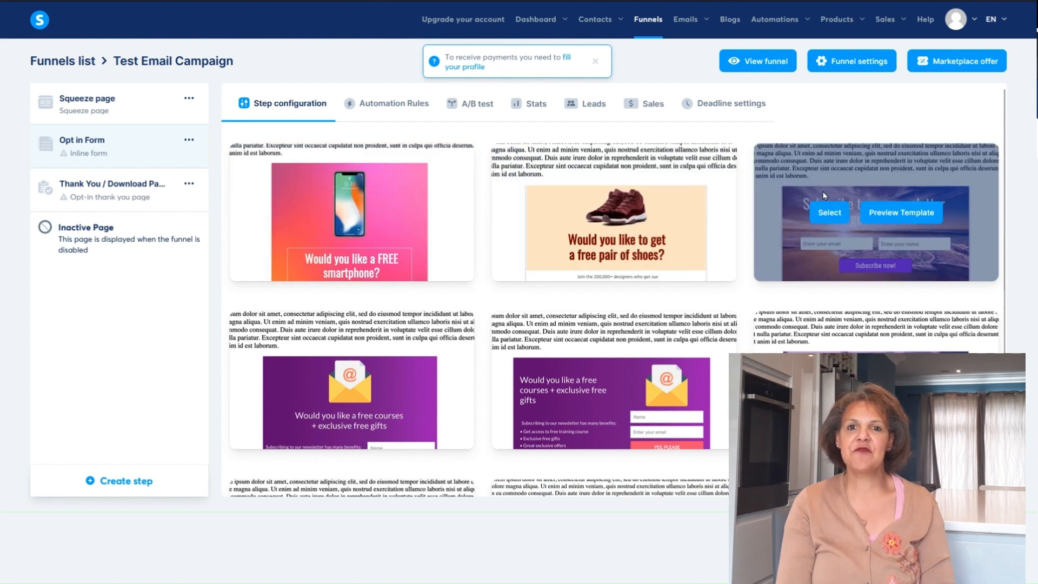
click(826, 212)
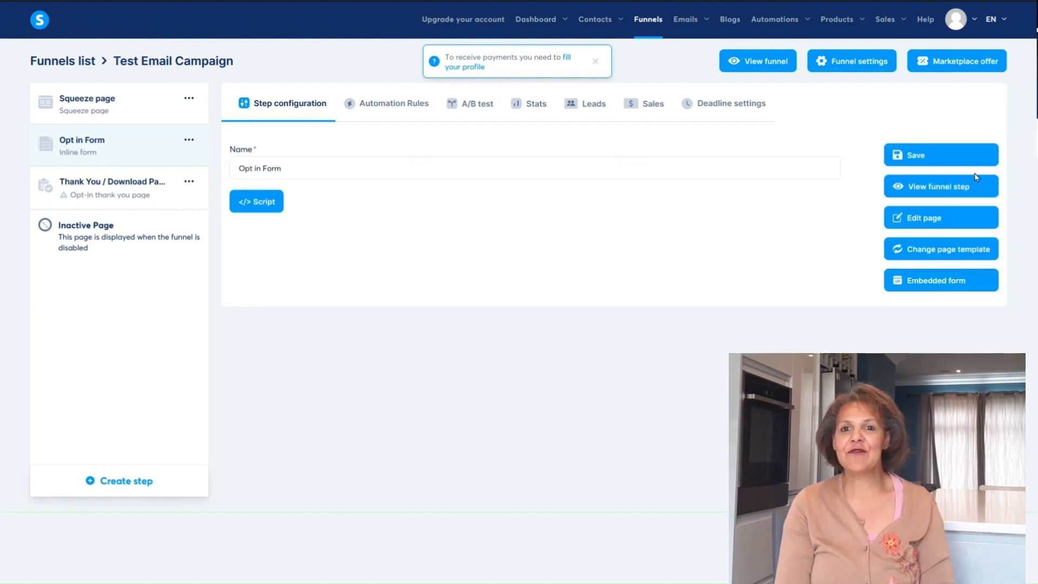
click(971, 215)
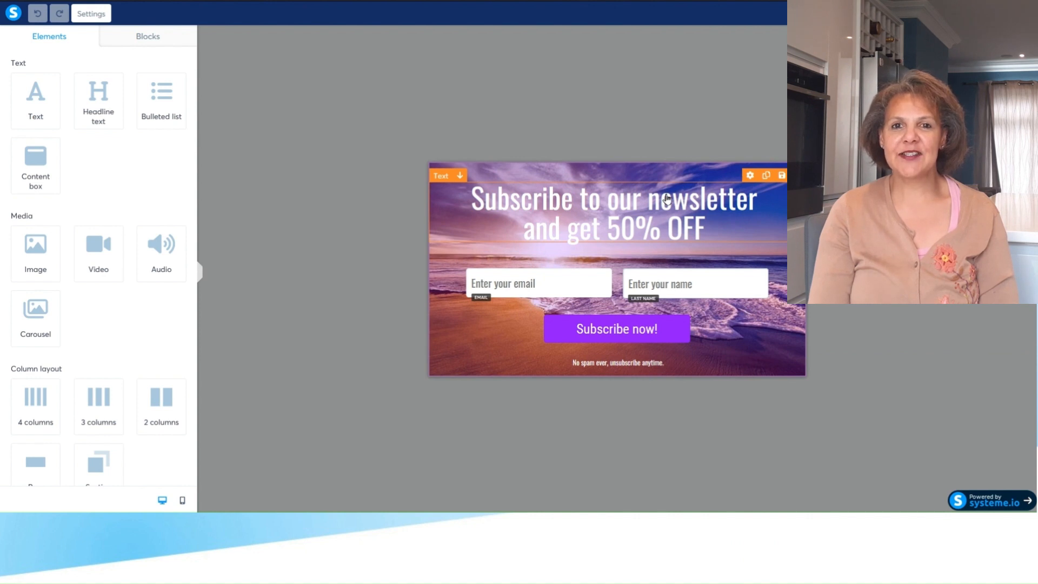
- Change the form headline to "Subscribe to our Newsletter", dropping the 50% OFF line, and add a blank line above it
click(667, 198)
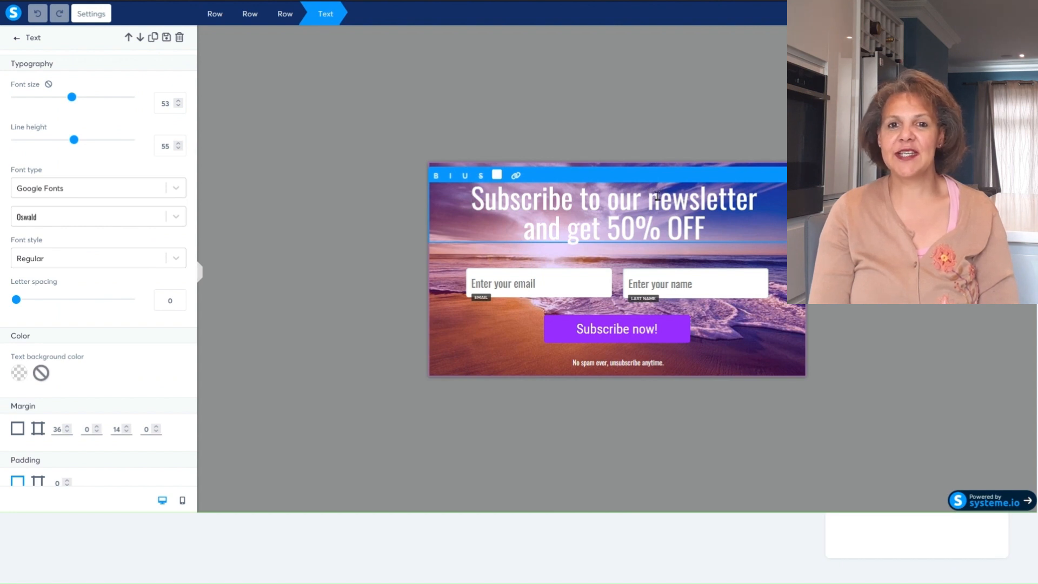
key(BackSpace)
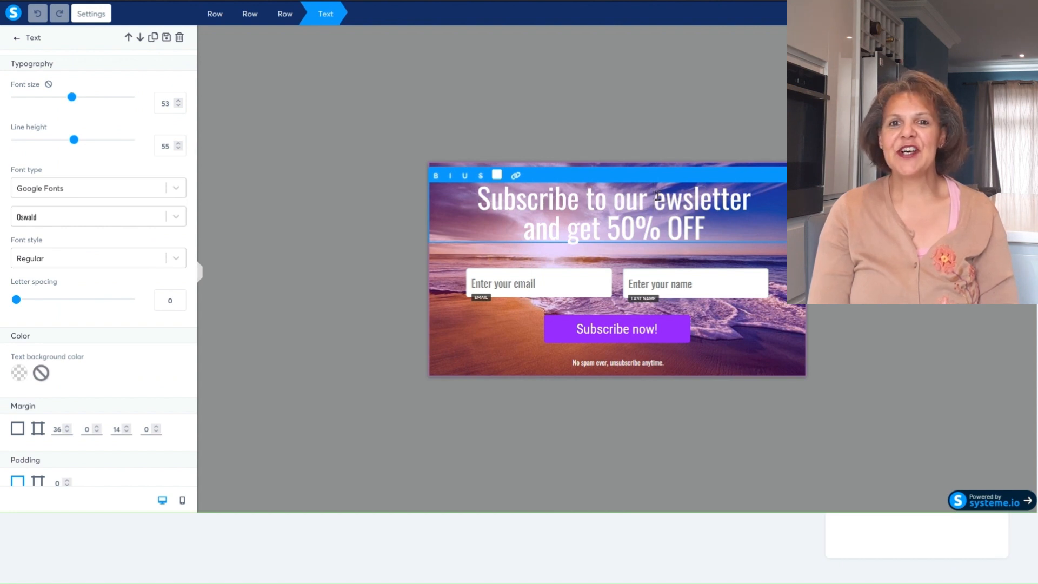
text(N)
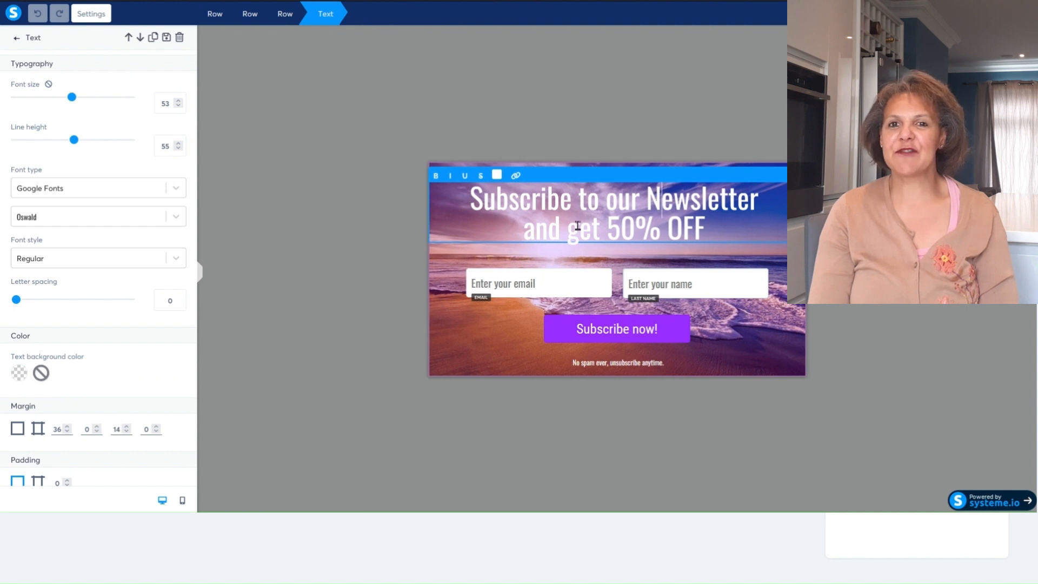
click(528, 230)
drag(528, 229, 717, 234)
key(BackSpace)
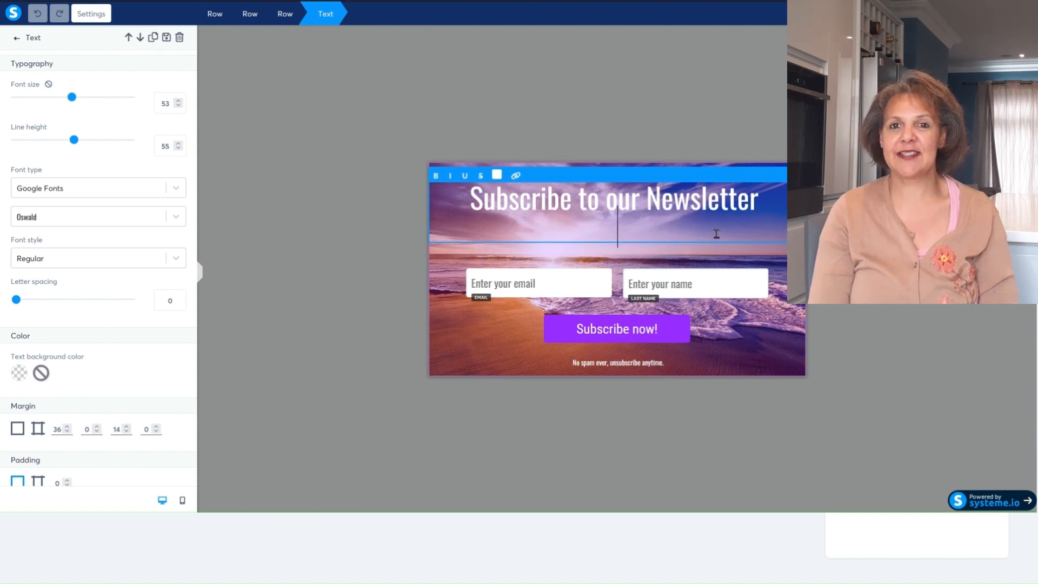
click(468, 197)
key(Return)
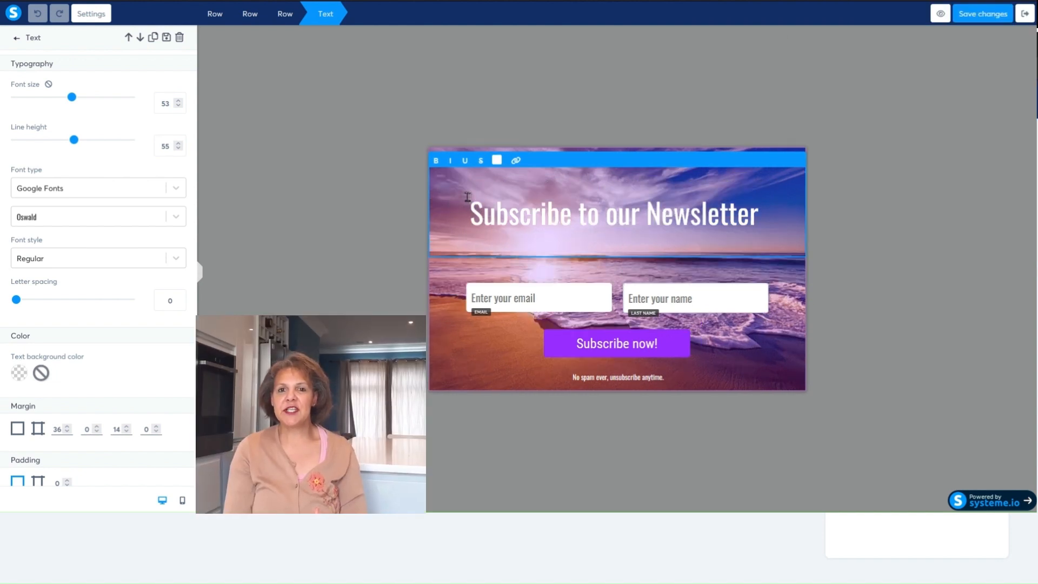
click(470, 351)
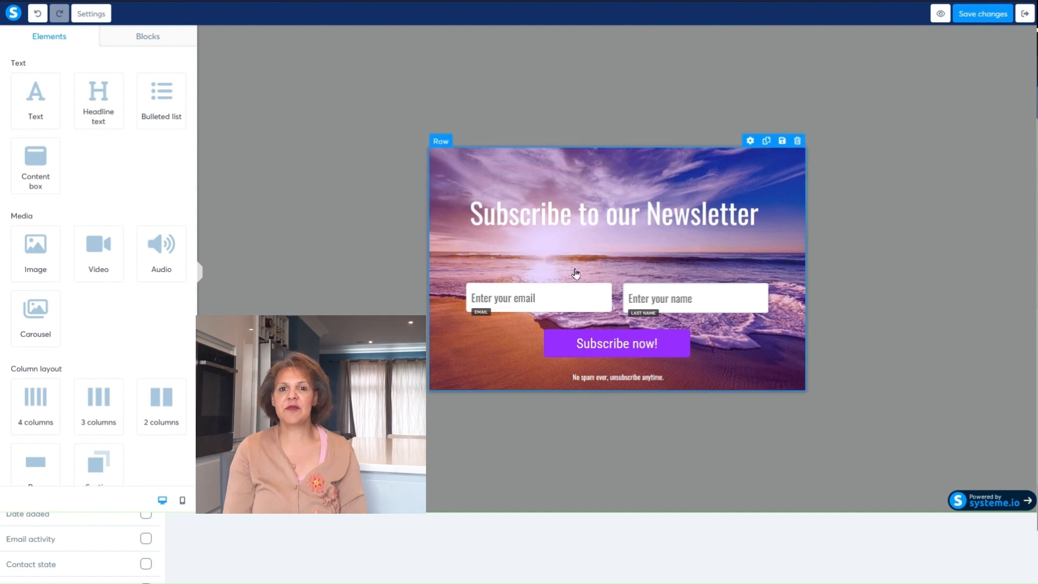
- Change the text of the form's "Subscribe now!" button to "Get Instant Access"
click(639, 352)
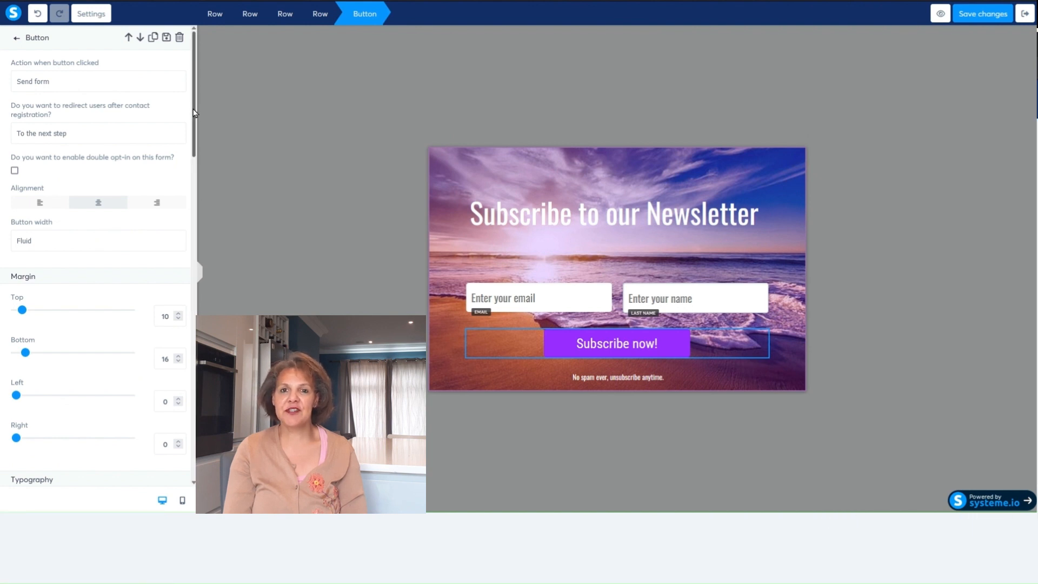
drag(196, 113, 185, 214)
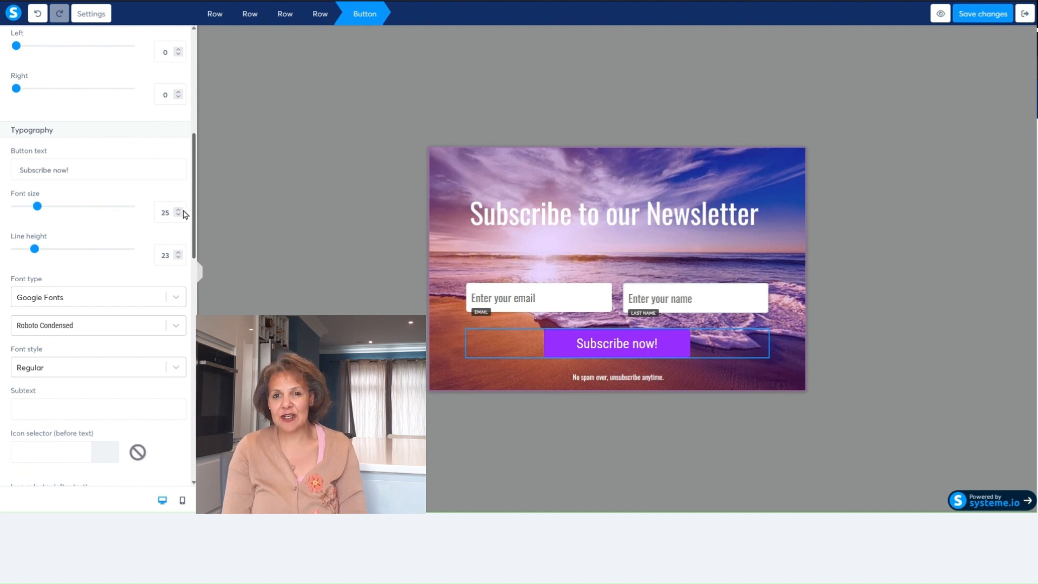
click(93, 164)
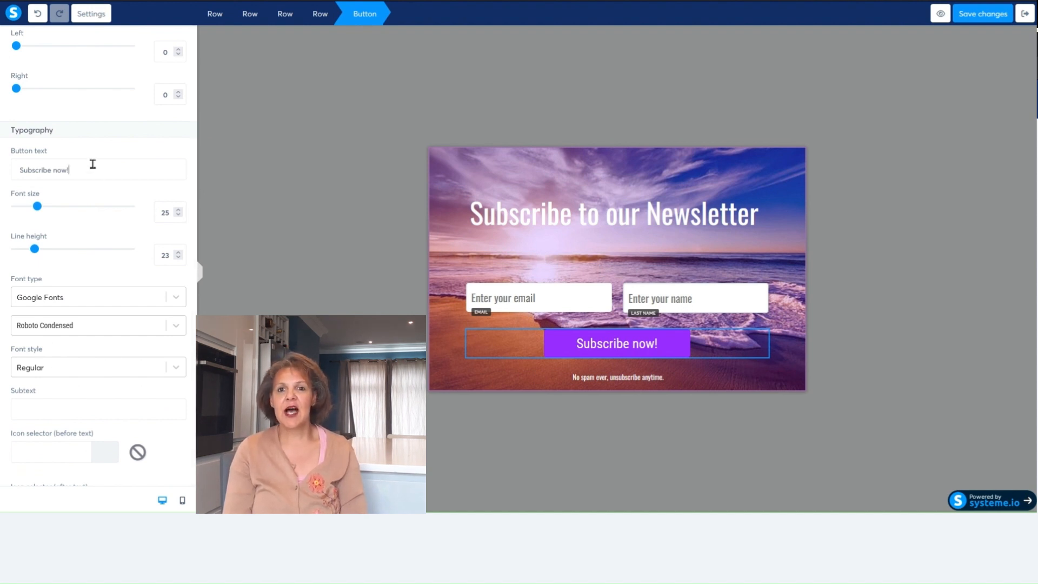
key(BackSpace)
key(BackSpace)
key(BackSpace)
key(BackSpace)
key(BackSpace)
key(BackSpace)
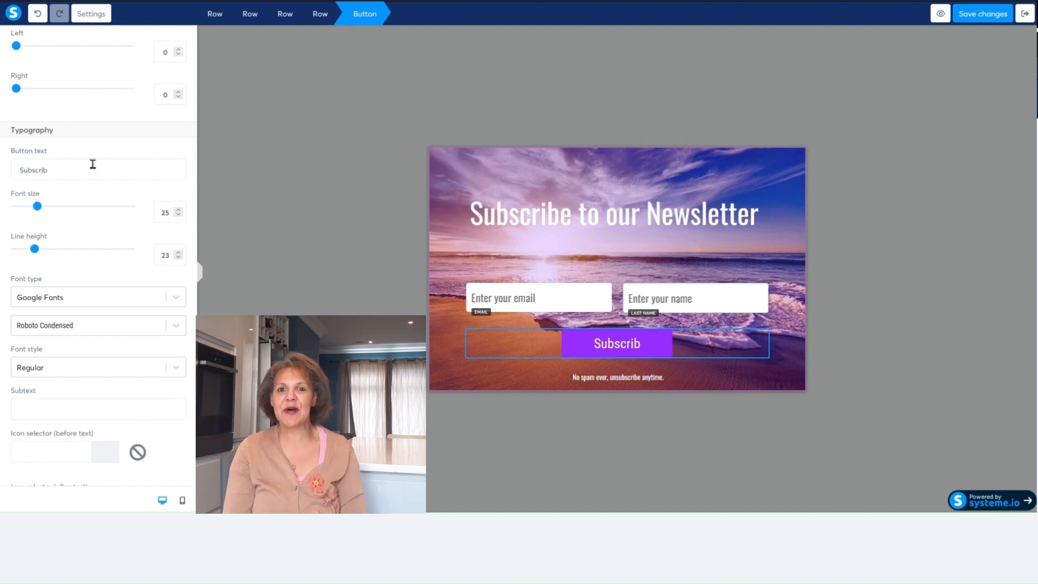
key(BackSpace)
key(BackSpace)
key(BackSpace)
key(BackSpace)
key(BackSpace)
key(BackSpace)
key(BackSpace)
key(BackSpace)
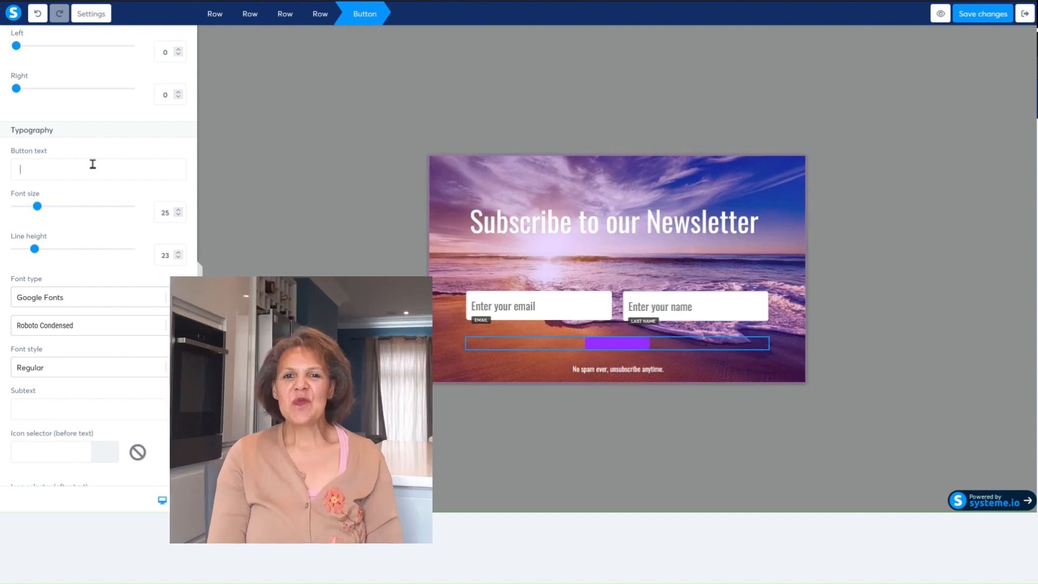
text(Get Ins)
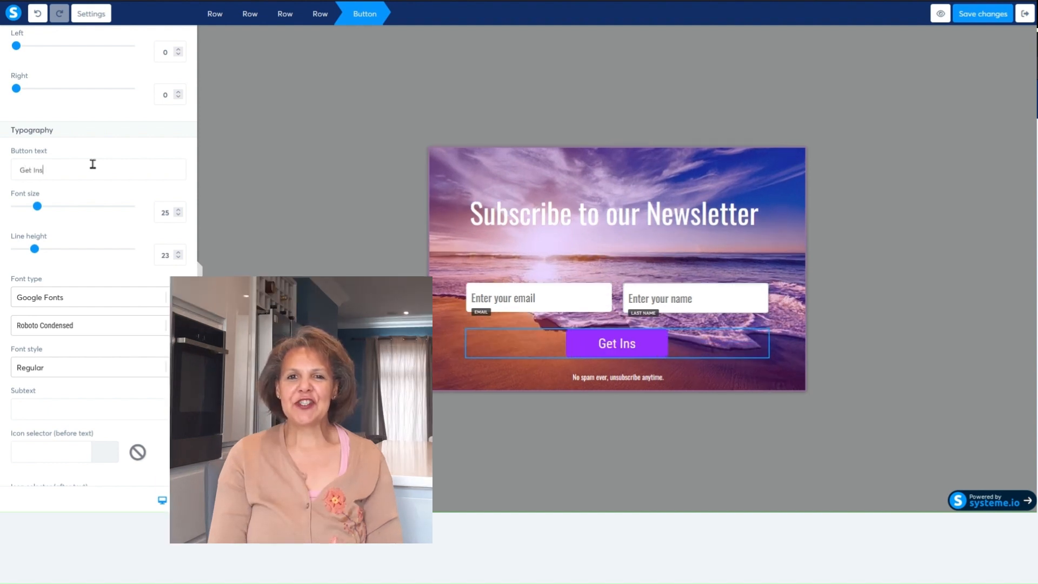
text(tant )
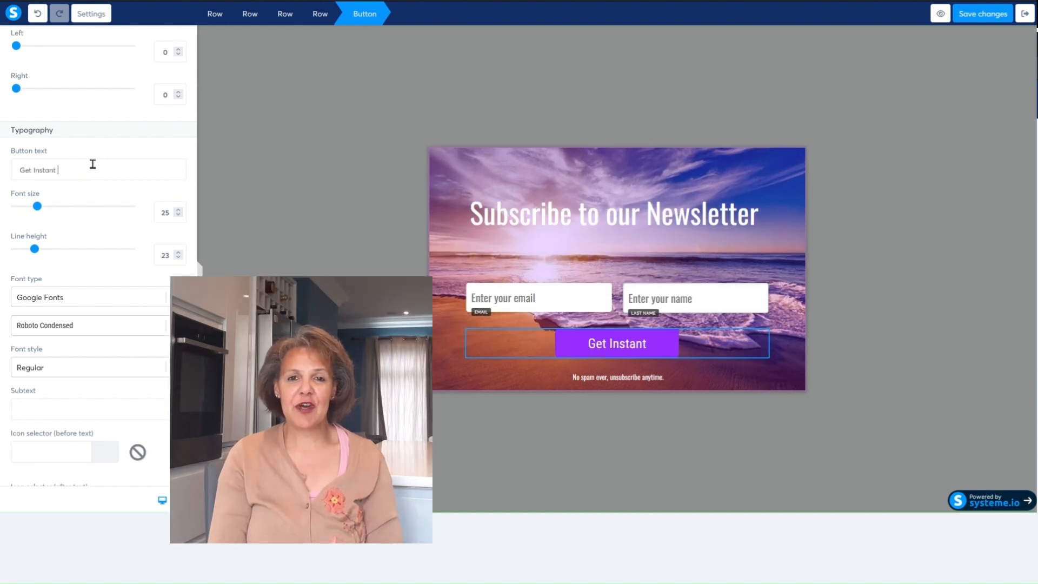
text(Access)
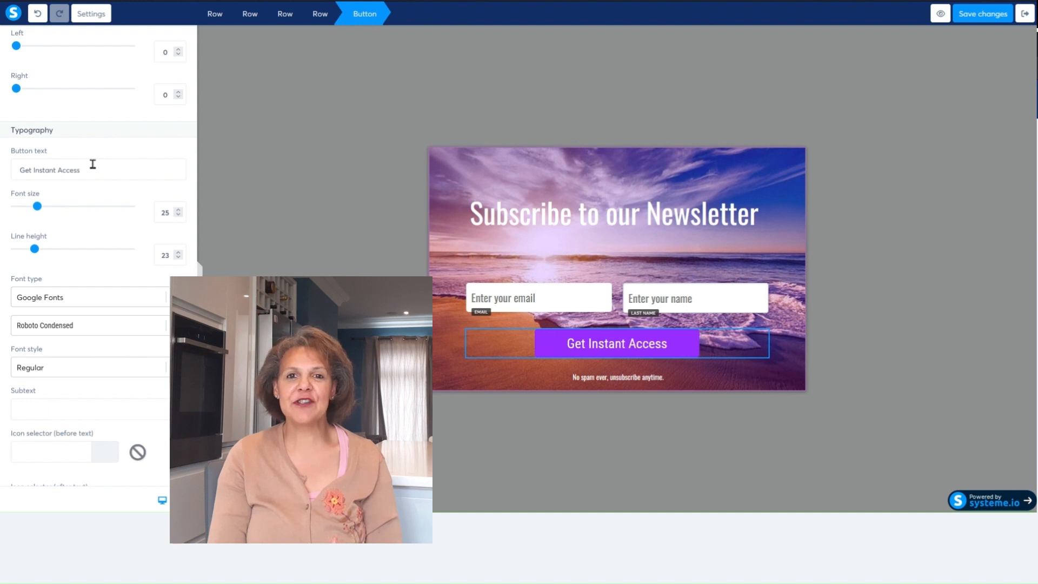
click(681, 347)
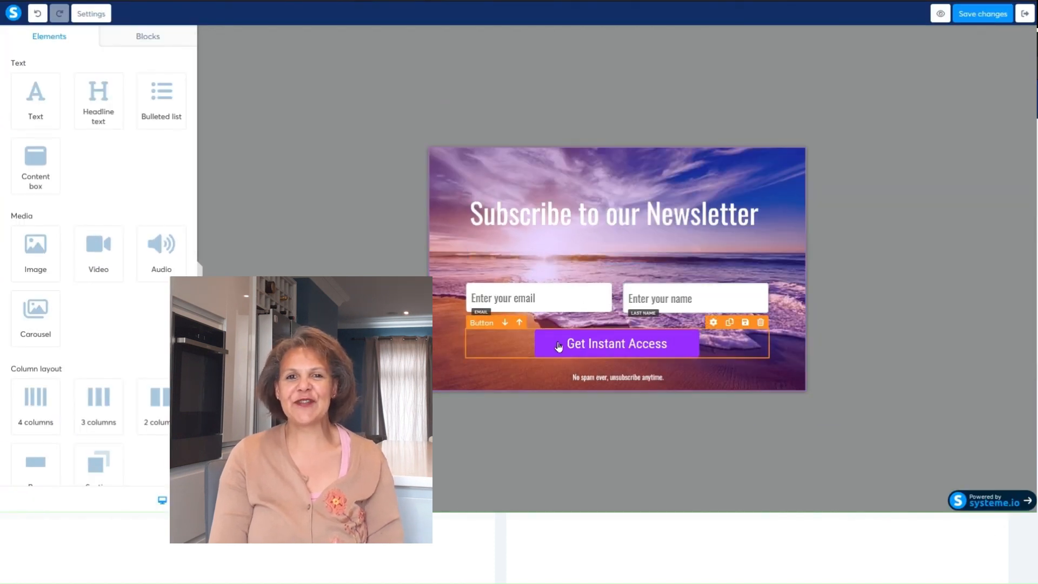
click(559, 346)
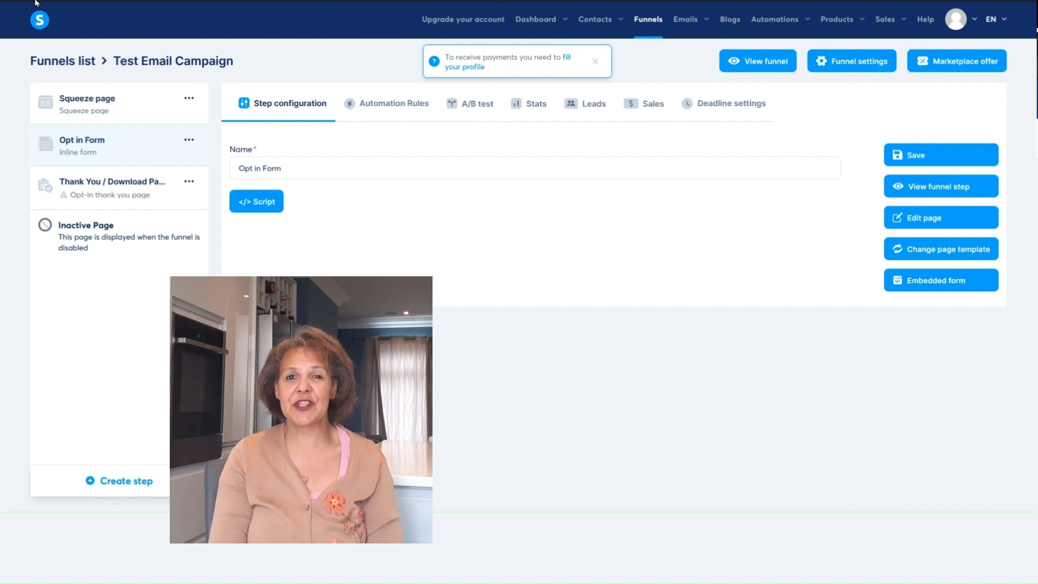
- Apply the "Thank you for registering!" template to the Thank You / Download Page step and open it for editing
click(95, 188)
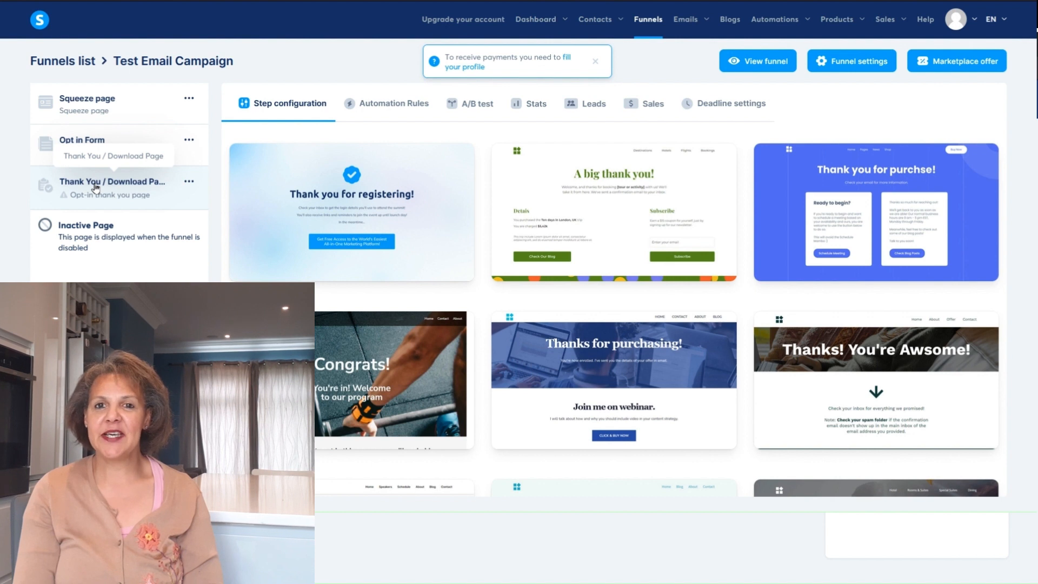
mouse_move(283, 212)
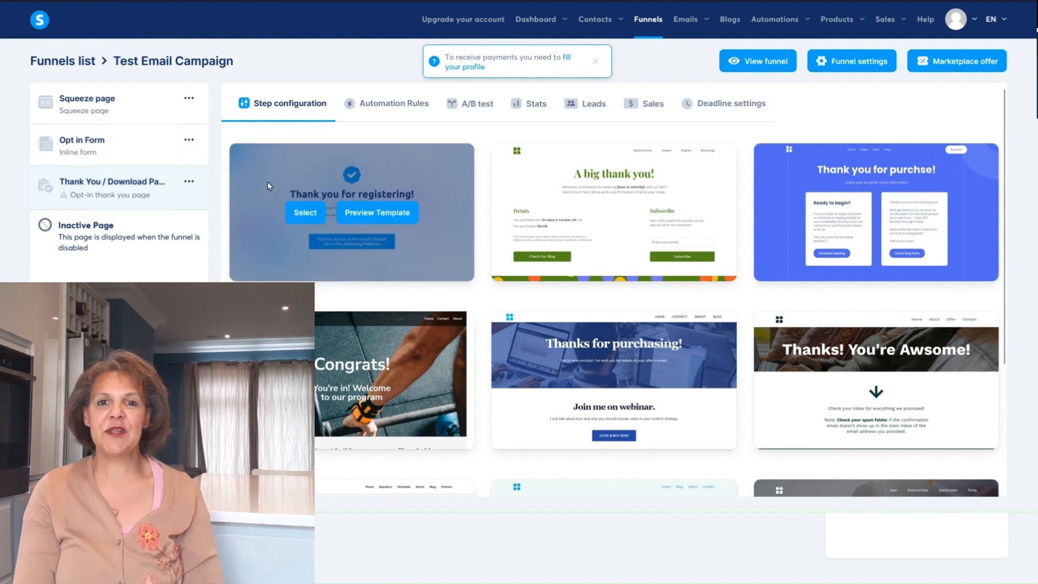
click(294, 211)
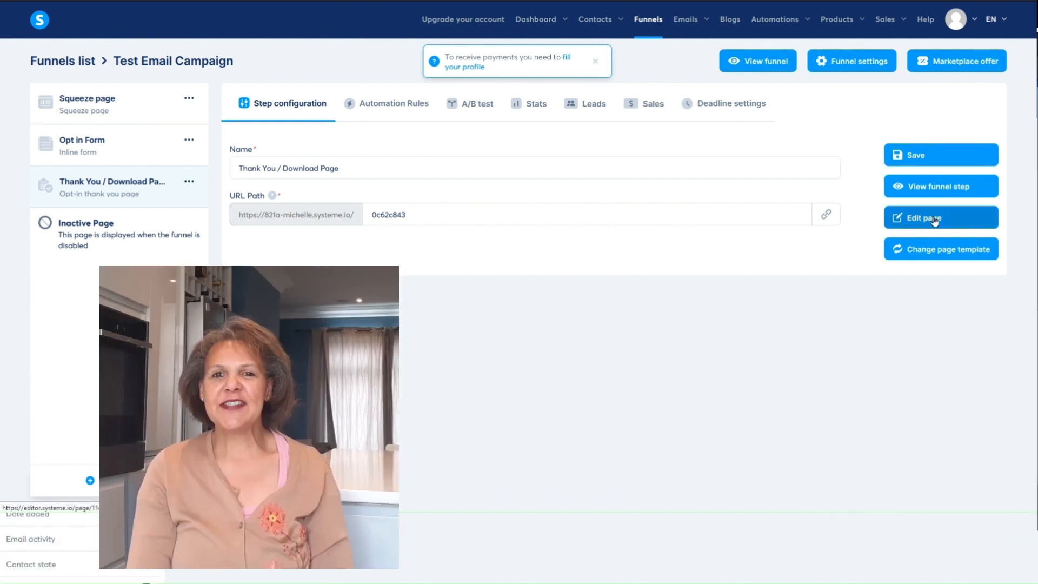
click(934, 219)
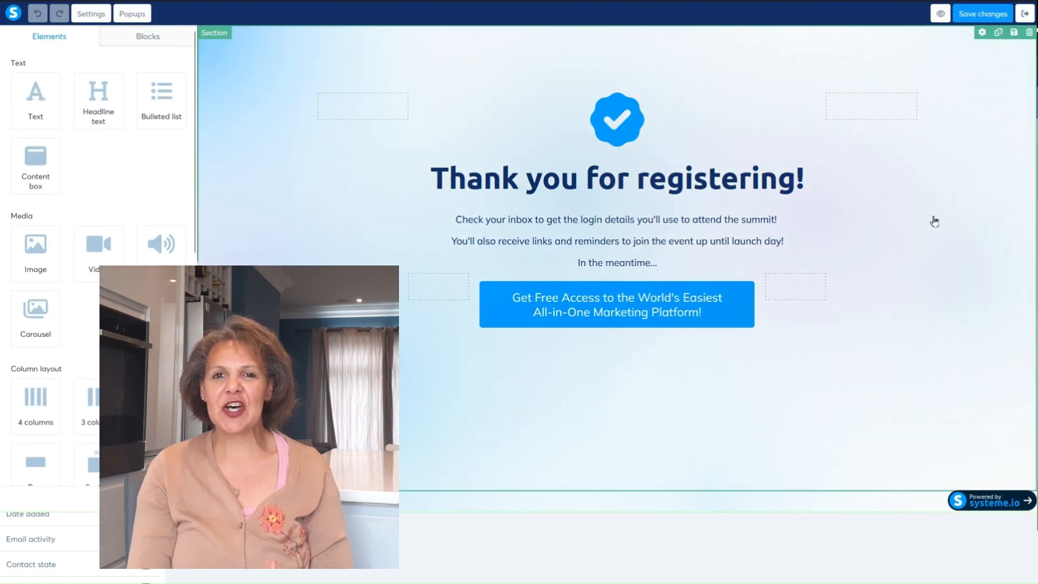
- Replace the thank-you page's body text with a "Check your inbox!" headline line and delete the row holding the promotional button
click(735, 218)
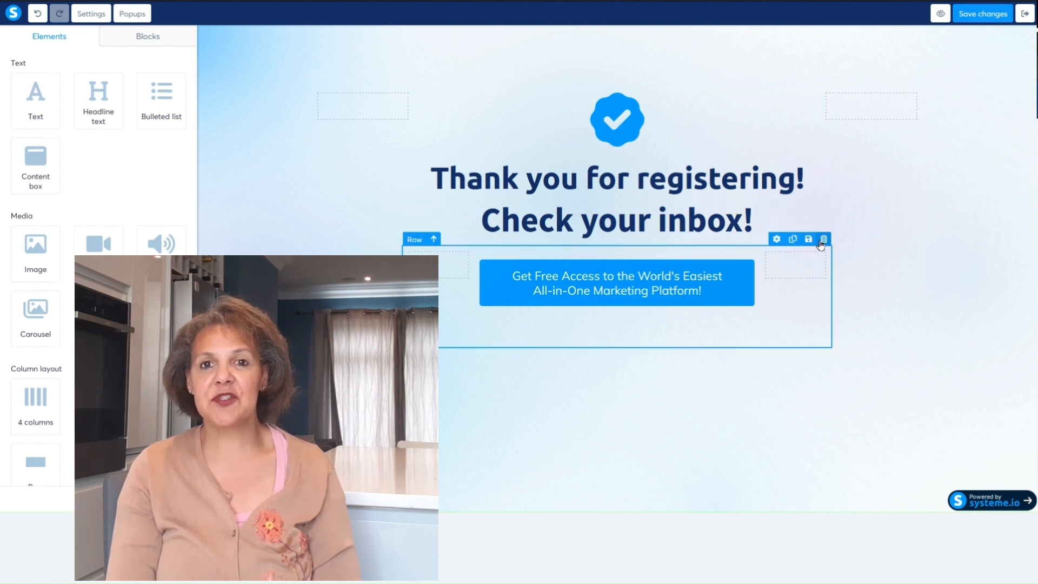
click(823, 239)
click(565, 275)
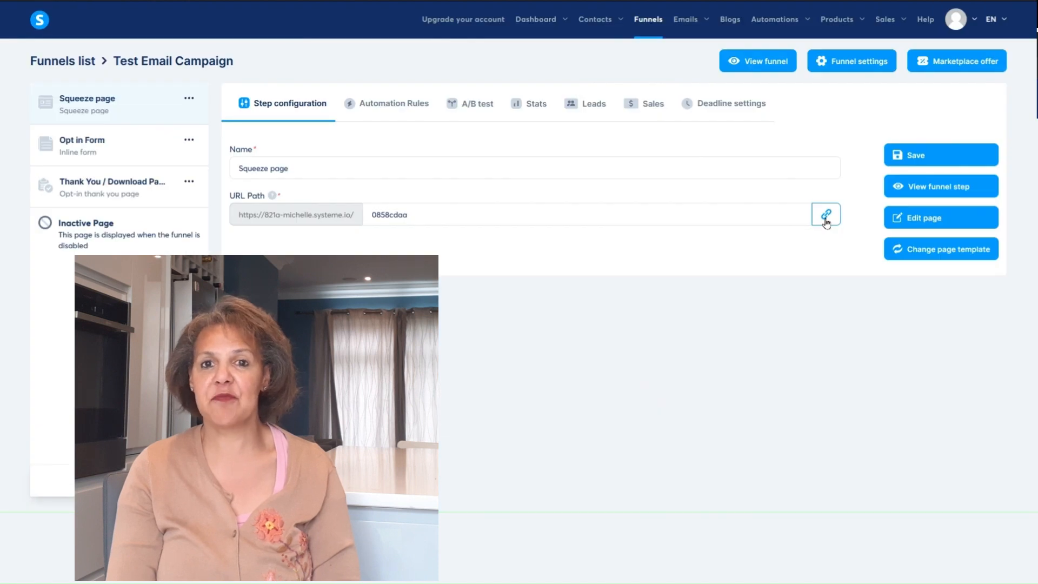
- Review the configurations of the squeeze page, Opt in Form and Thank You / Download Page steps, including the form's script tag
click(79, 152)
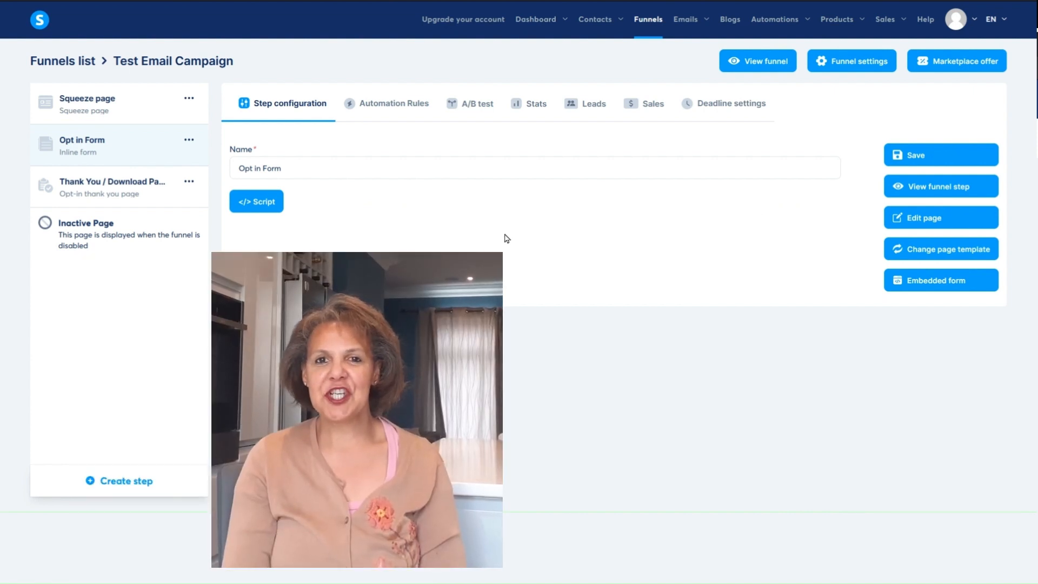
click(131, 190)
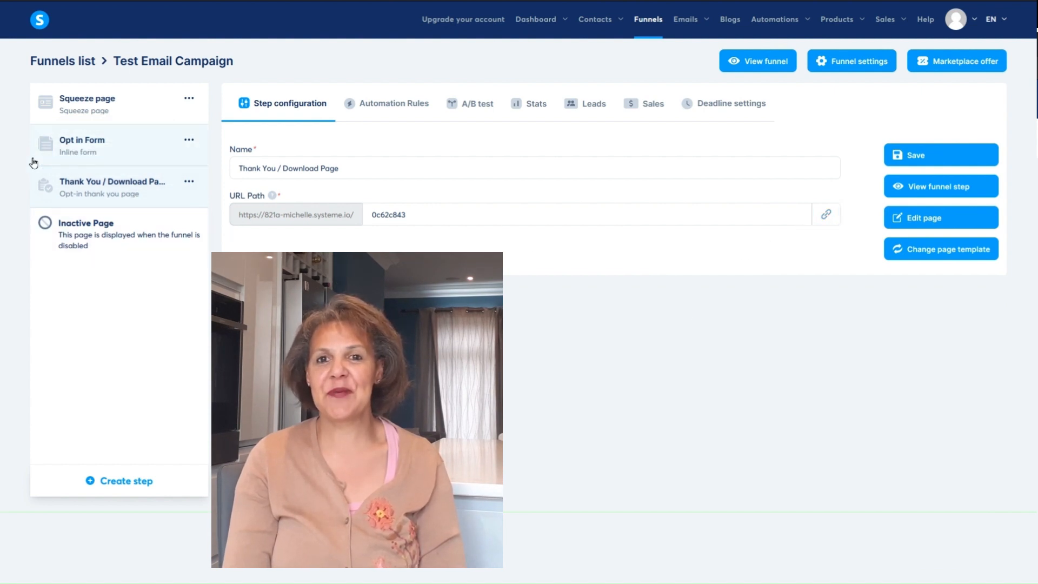
click(61, 145)
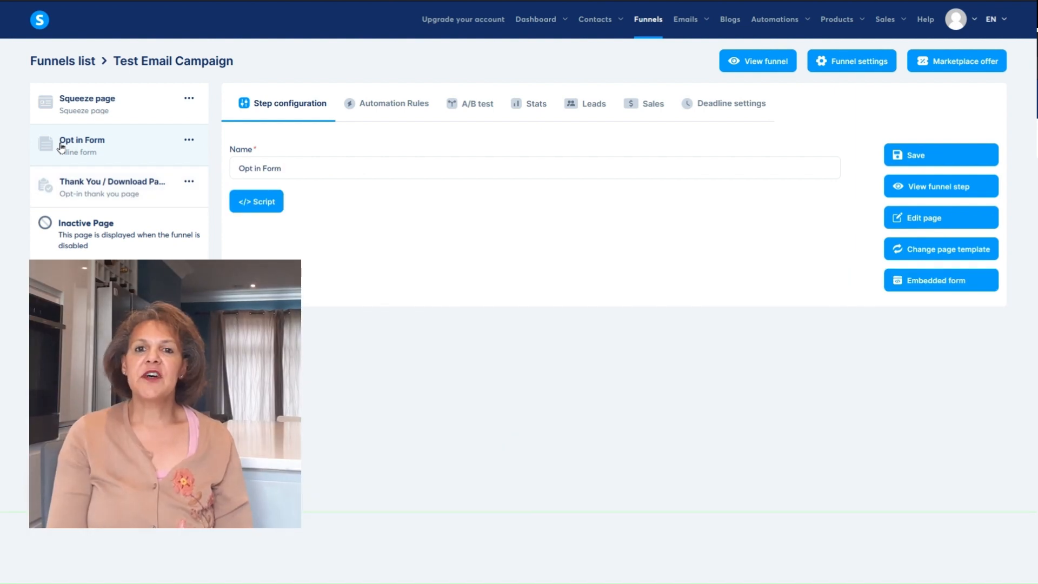
click(259, 210)
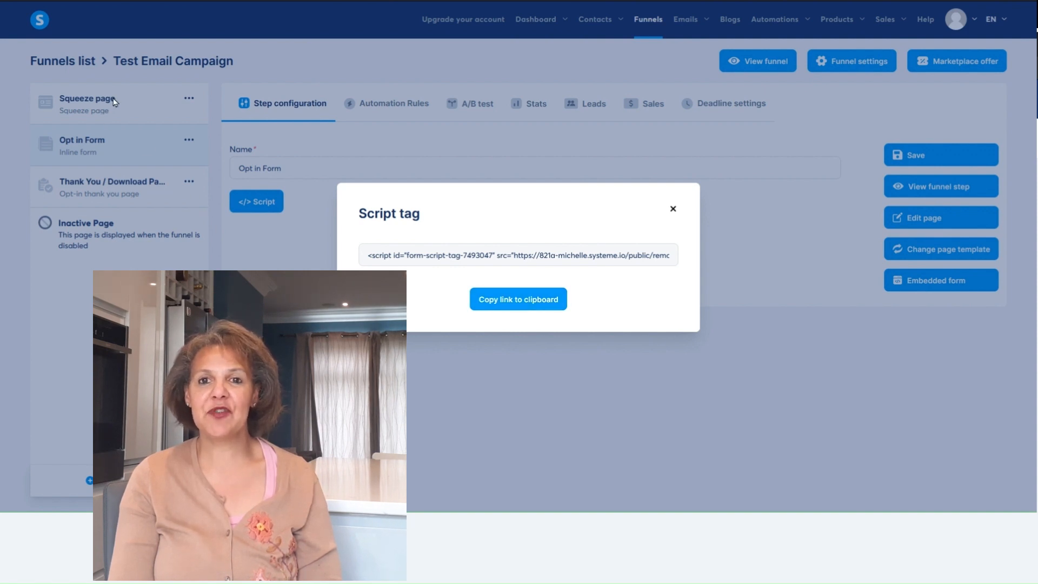
click(673, 209)
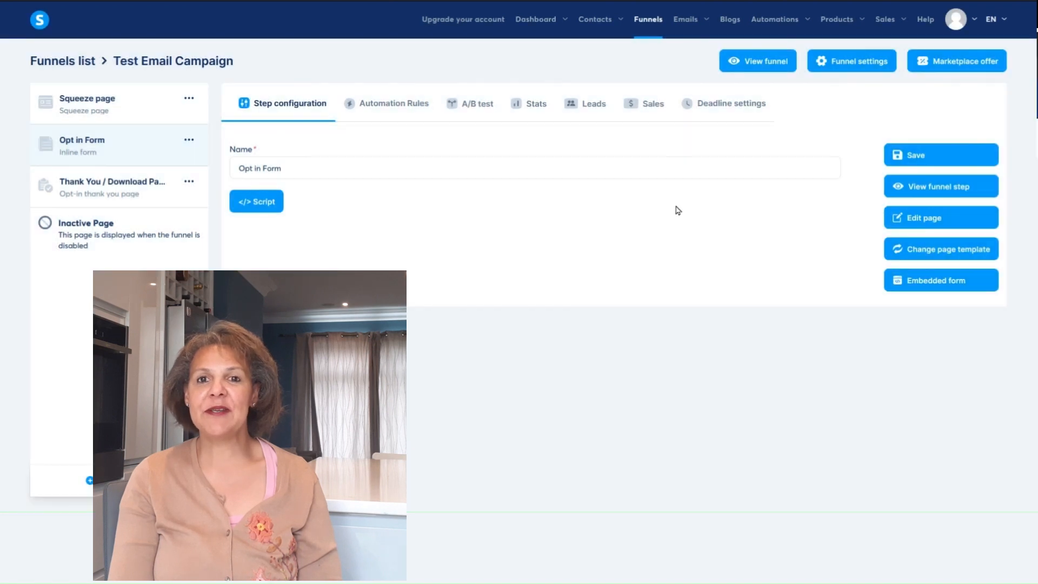
click(80, 103)
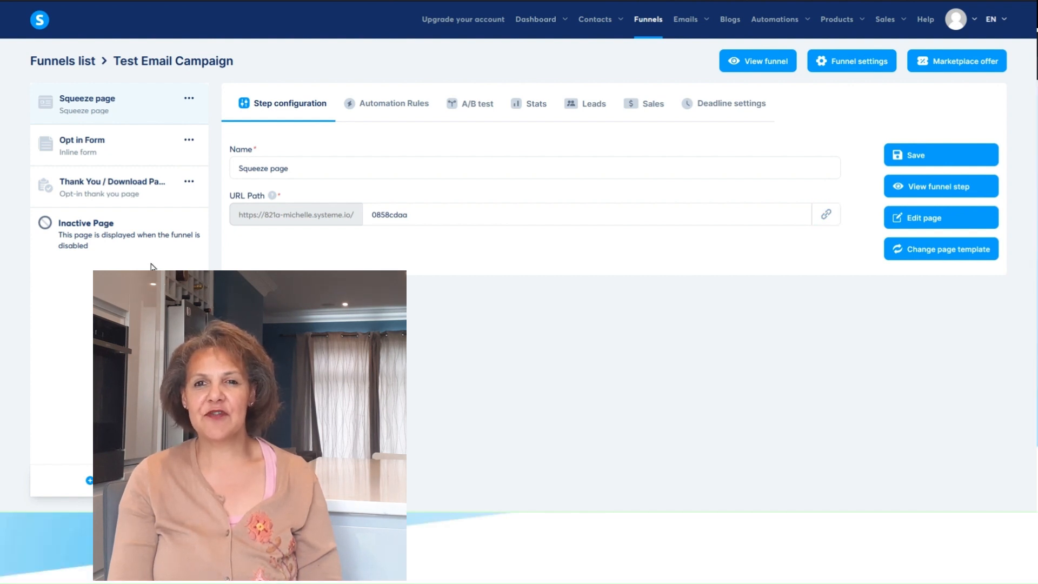
click(108, 142)
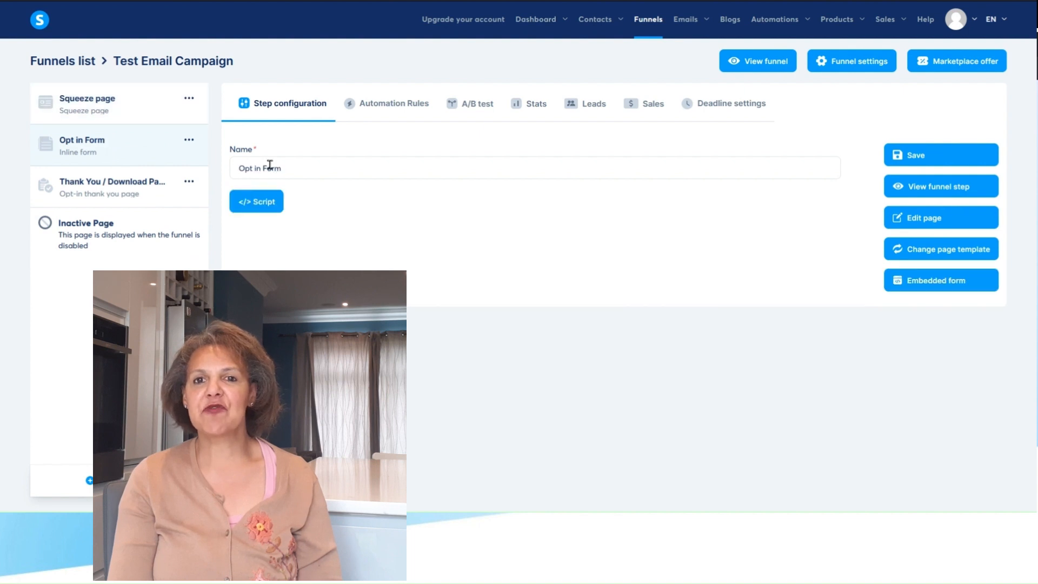
click(263, 204)
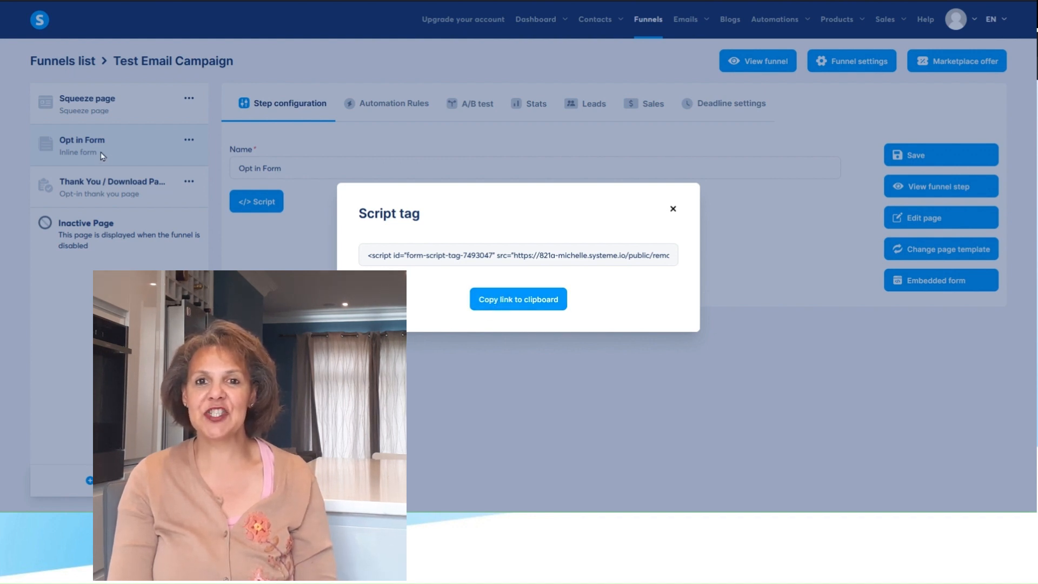
click(99, 187)
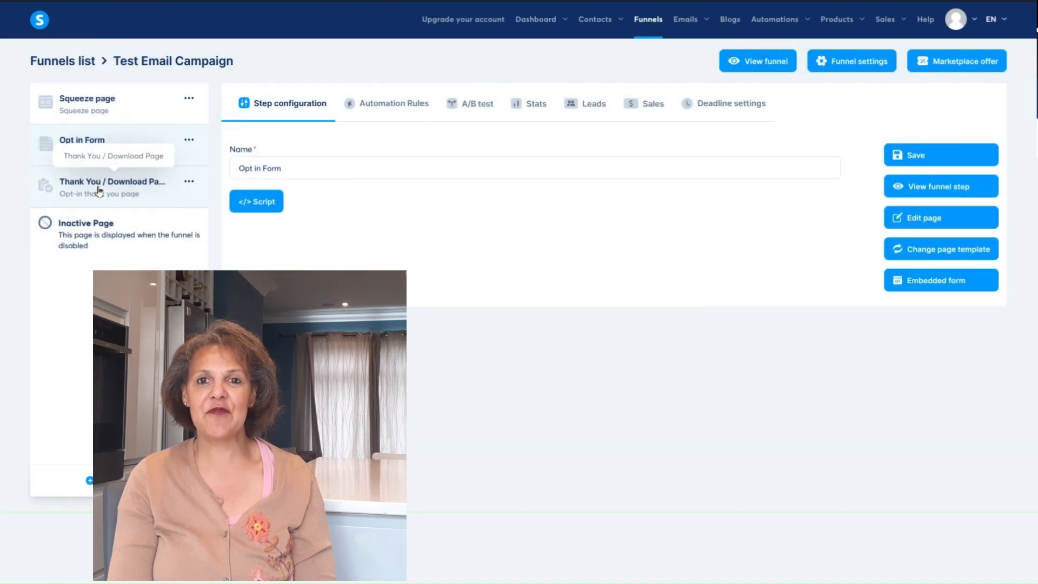
click(100, 188)
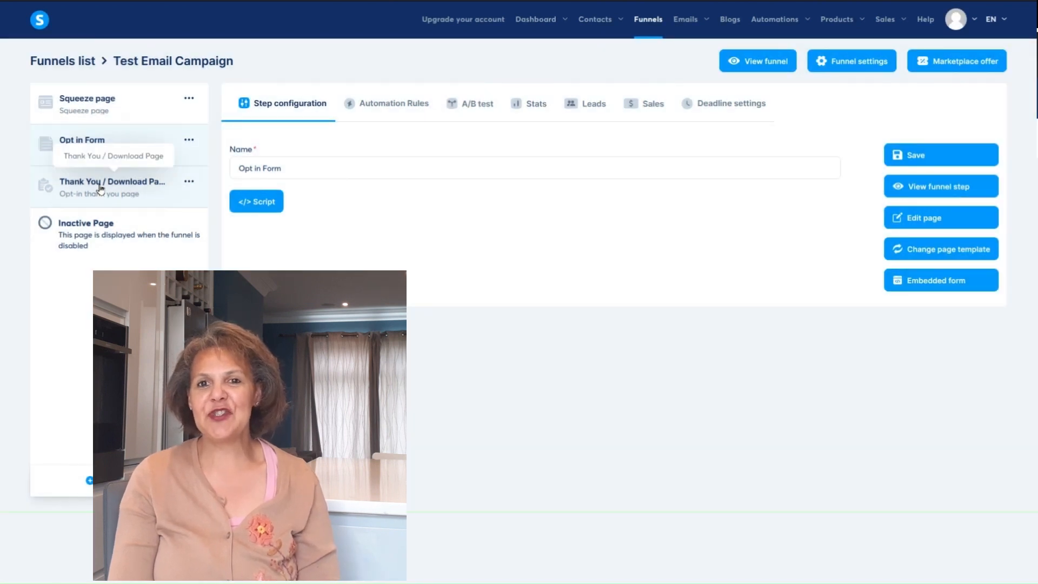